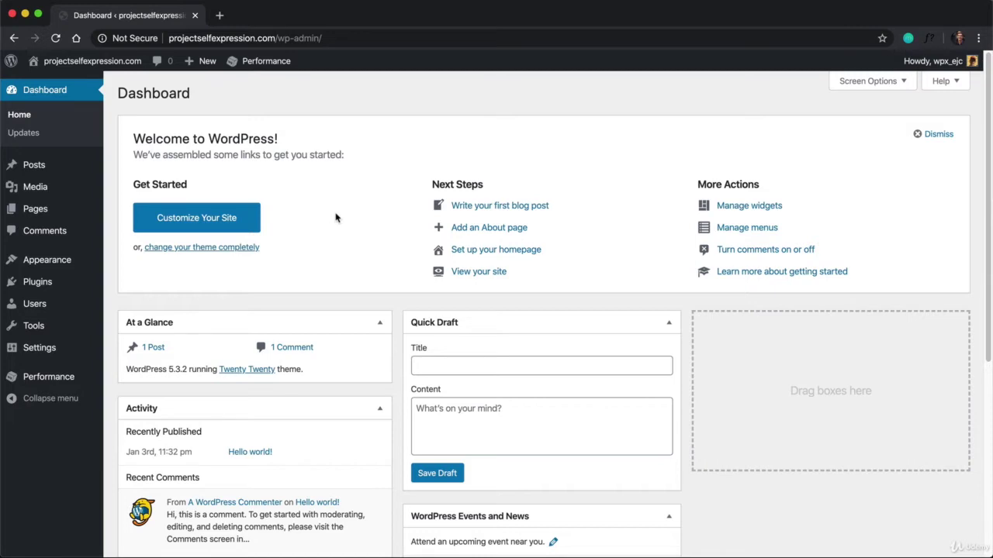
Load projectselfexpression.com in a new tab and scroll through the Hello world! post.
key(super+t)
text(projectselfexpression.com)
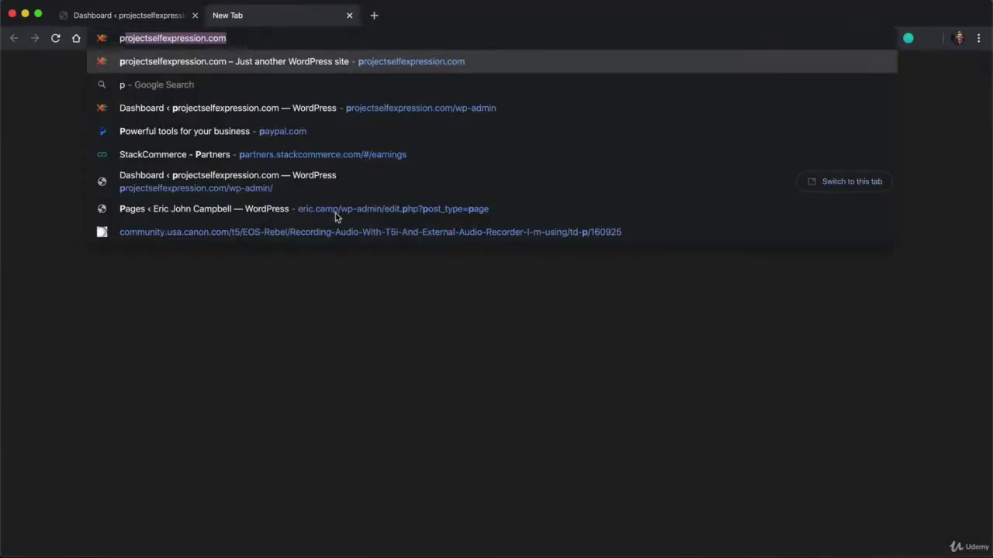
key(Return)
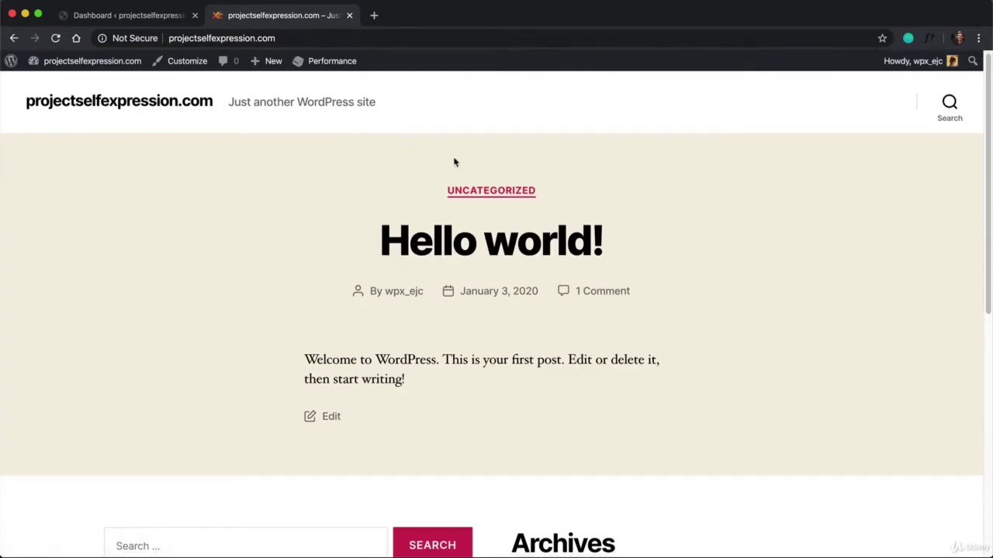
scroll(455, 160, down, 2)
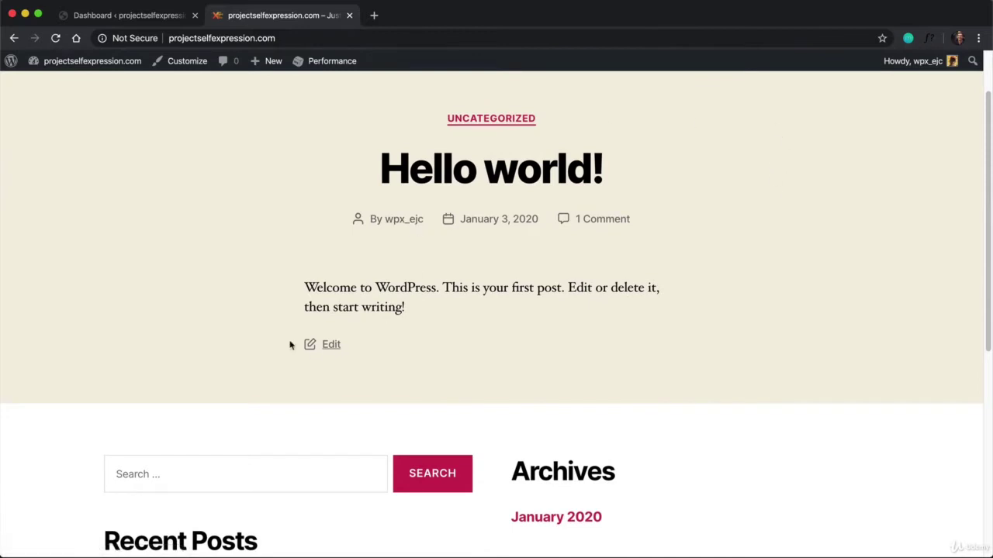
scroll(620, 263, down, 1)
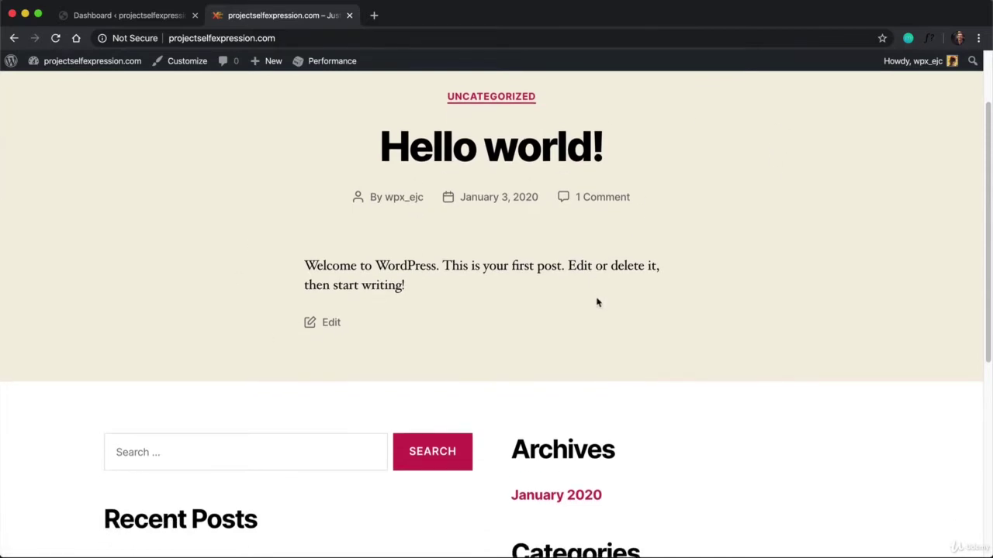
scroll(598, 299, down, 10)
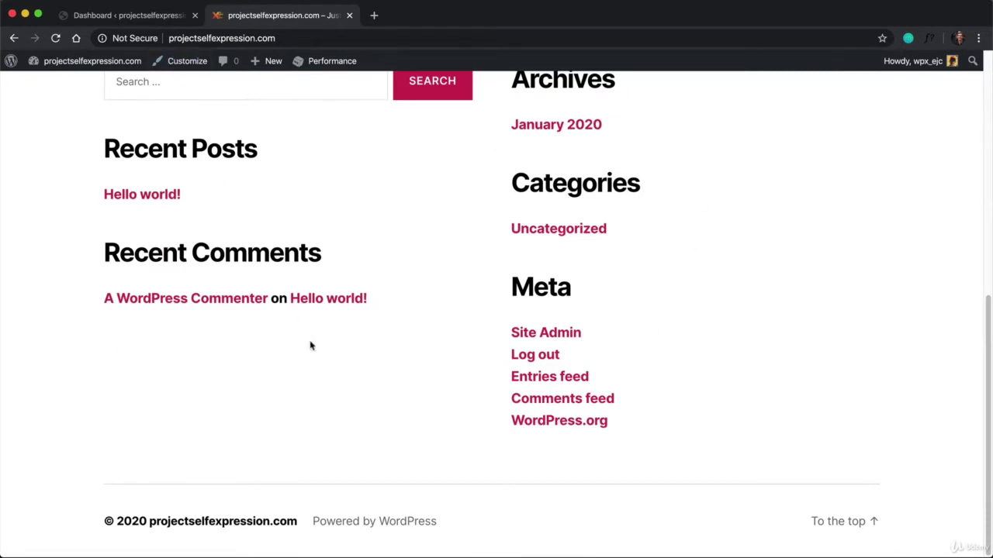
scroll(450, 342, up, 12)
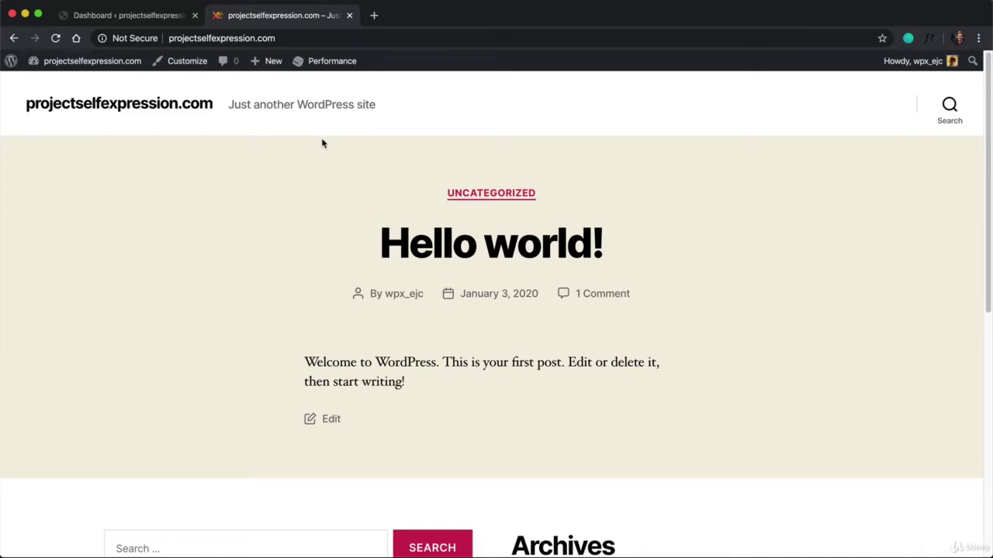
Close the site's front-page tab so only the WordPress Dashboard remains.
click(148, 15)
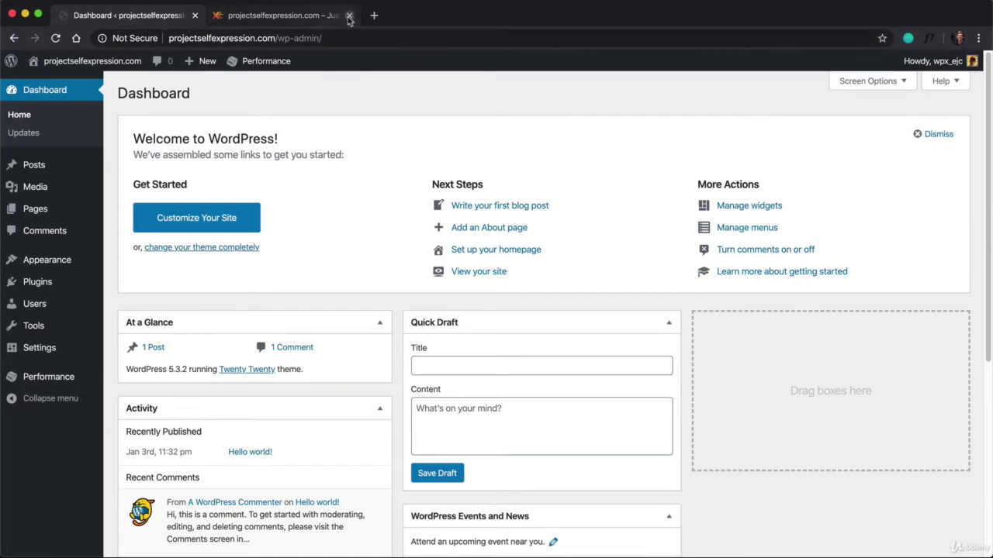
click(351, 16)
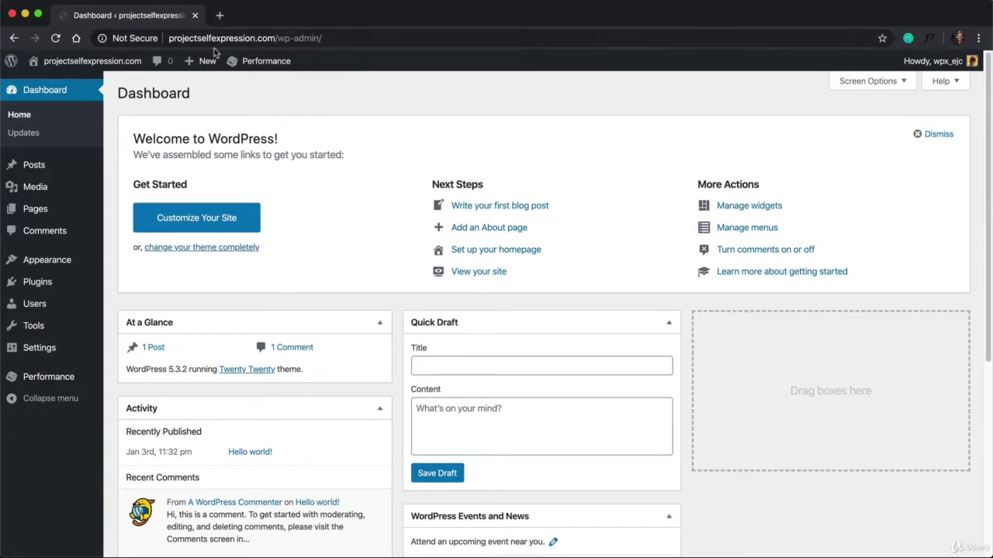
Go to eric.camp/thrive and scroll down to the $19/month, $97 and $67 plan cards.
click(221, 16)
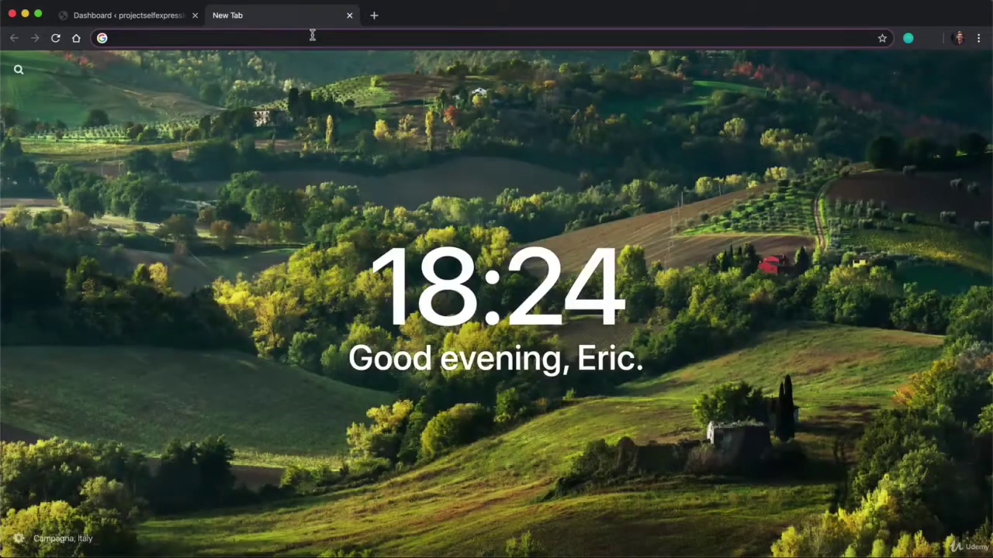
text(eric)
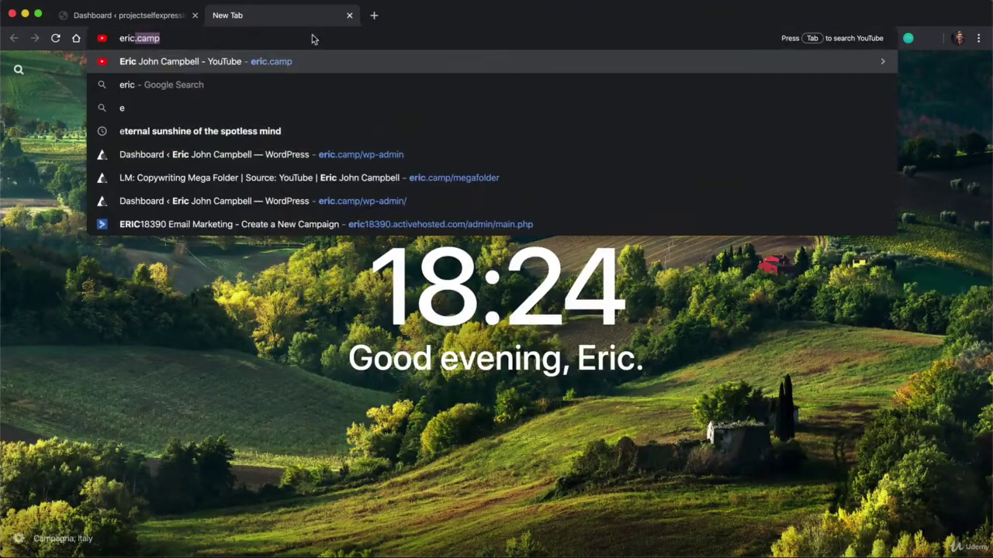
text(.camp/thrive)
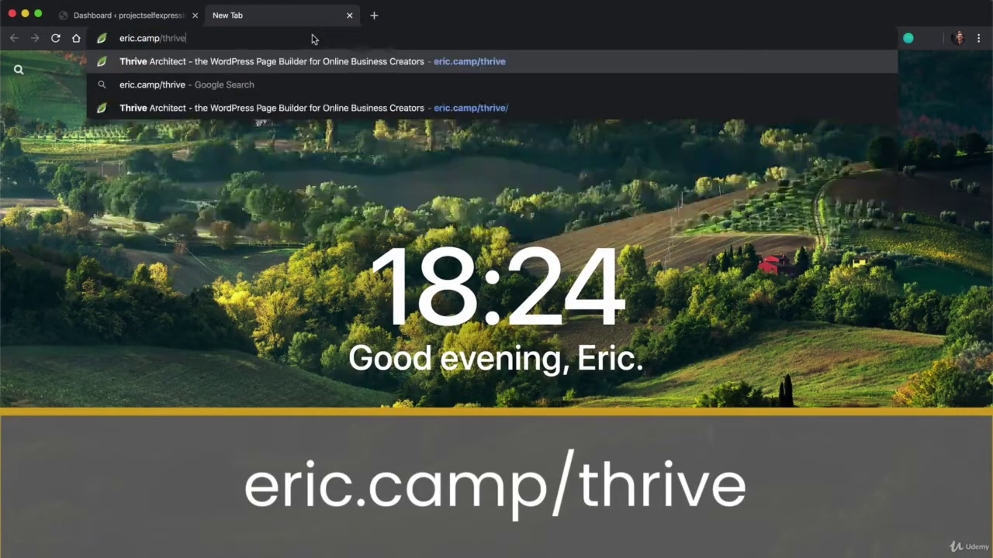
key(Return)
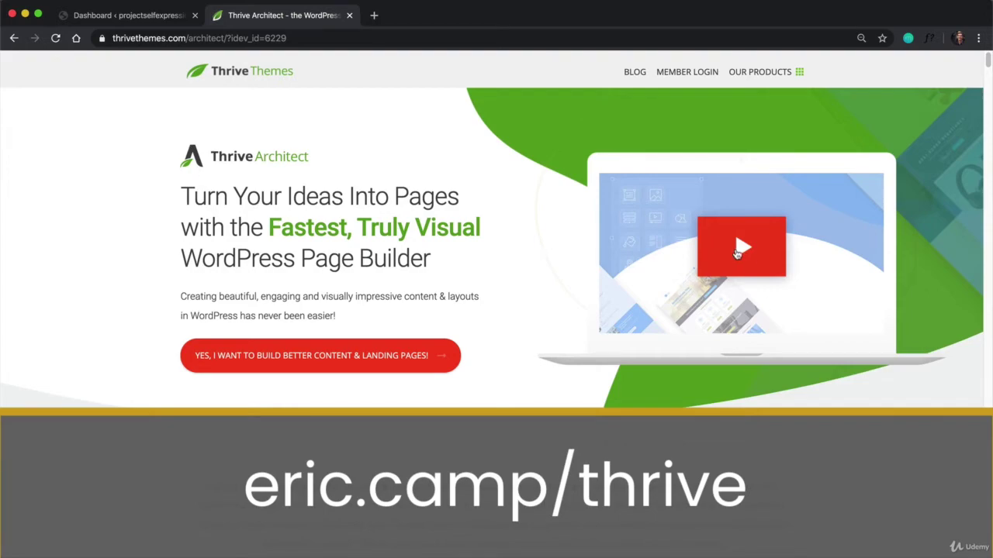
scroll(713, 271, down, 15)
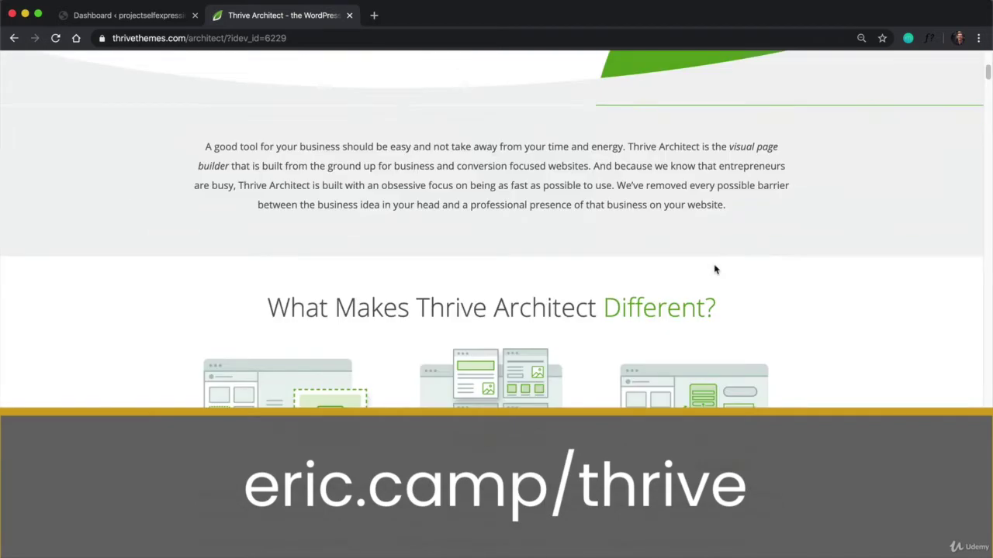
scroll(590, 298, down, 15)
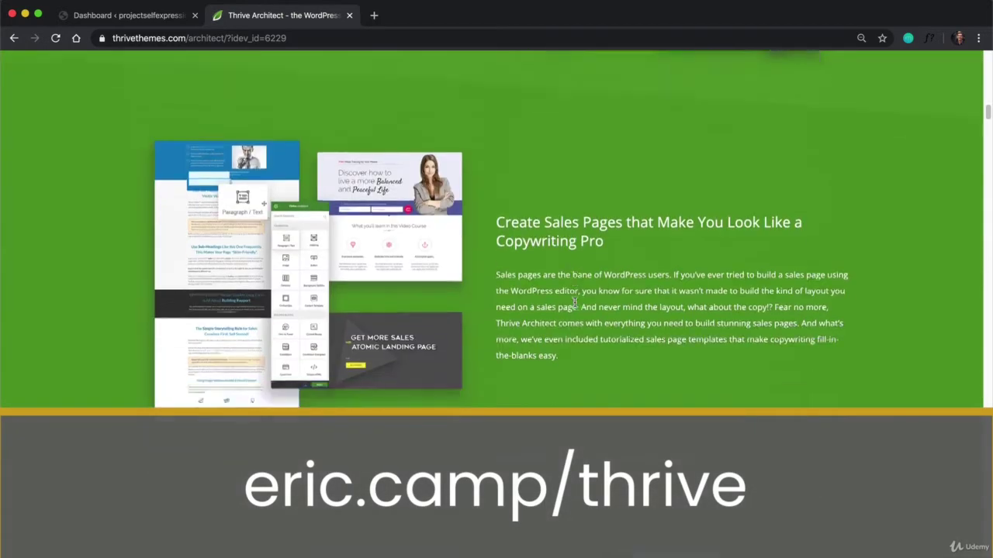
scroll(576, 309, down, 20)
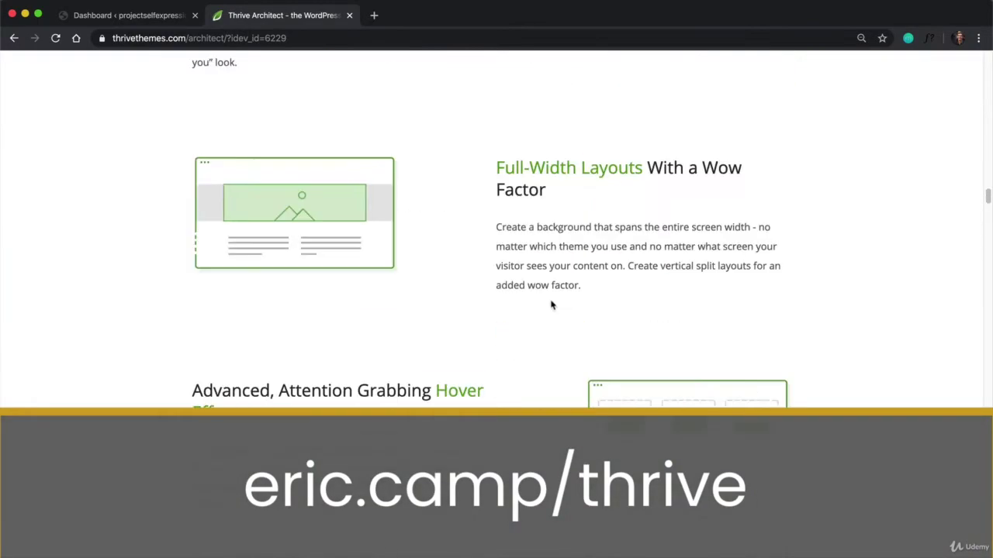
scroll(428, 326, down, 20)
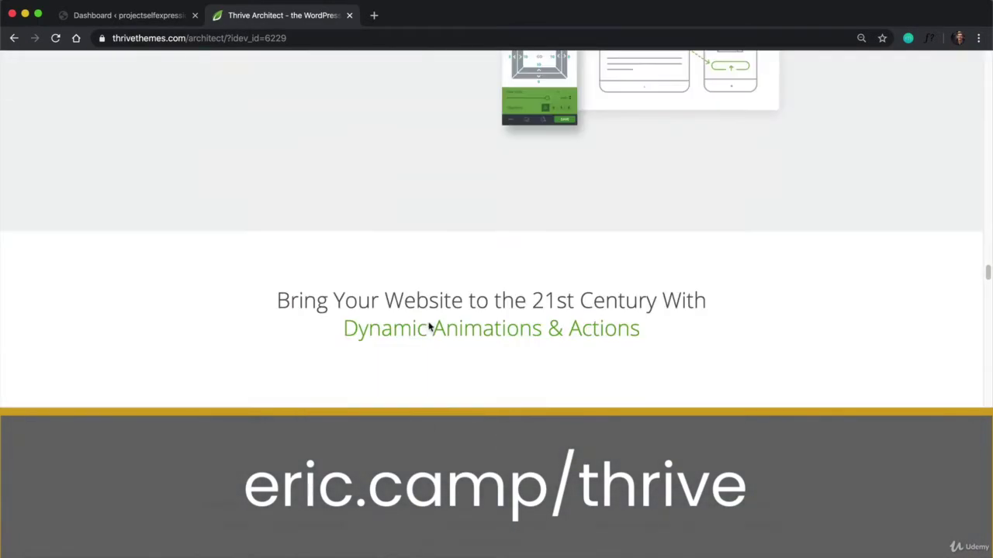
scroll(429, 327, down, 20)
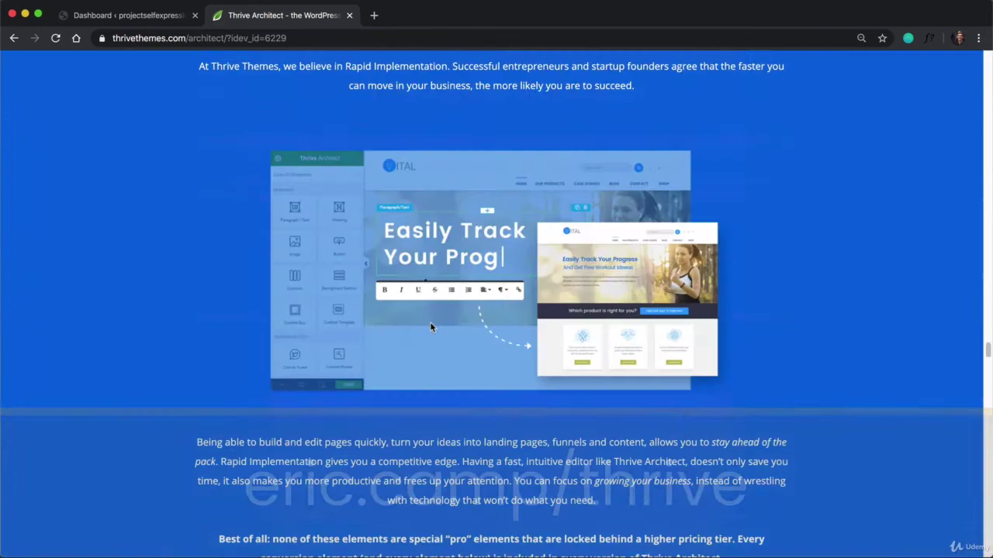
scroll(430, 327, down, 20)
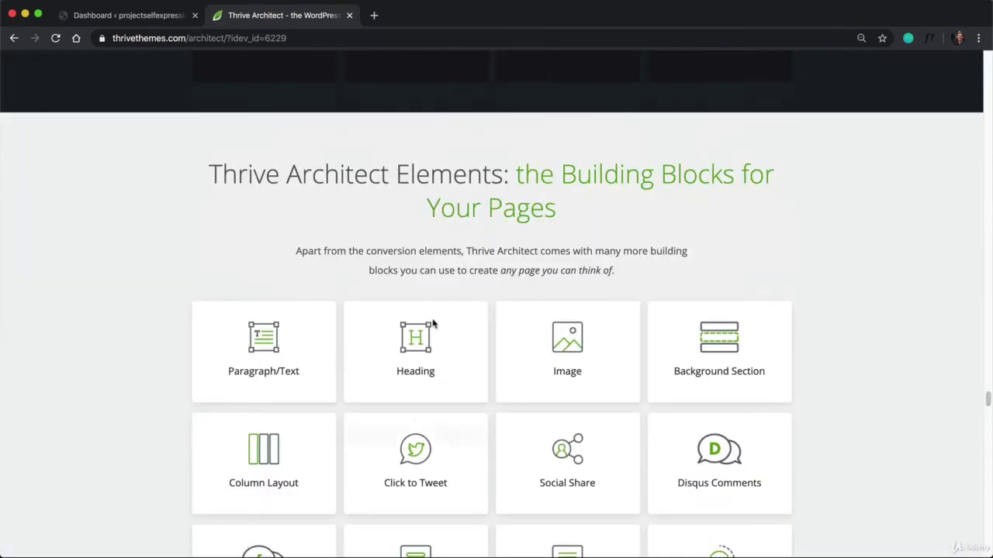
scroll(437, 304, down, 20)
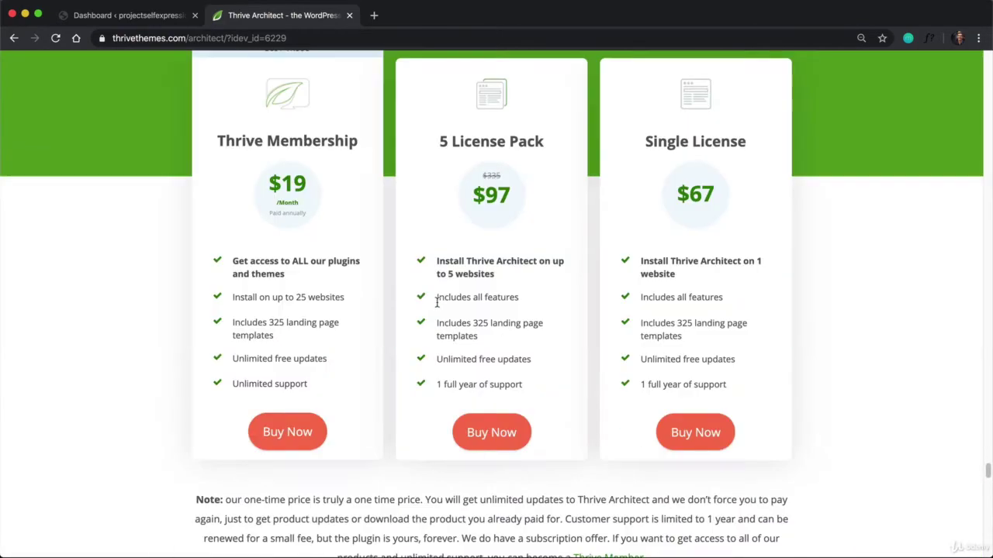
scroll(439, 308, up, 1)
scroll(437, 308, down, 1)
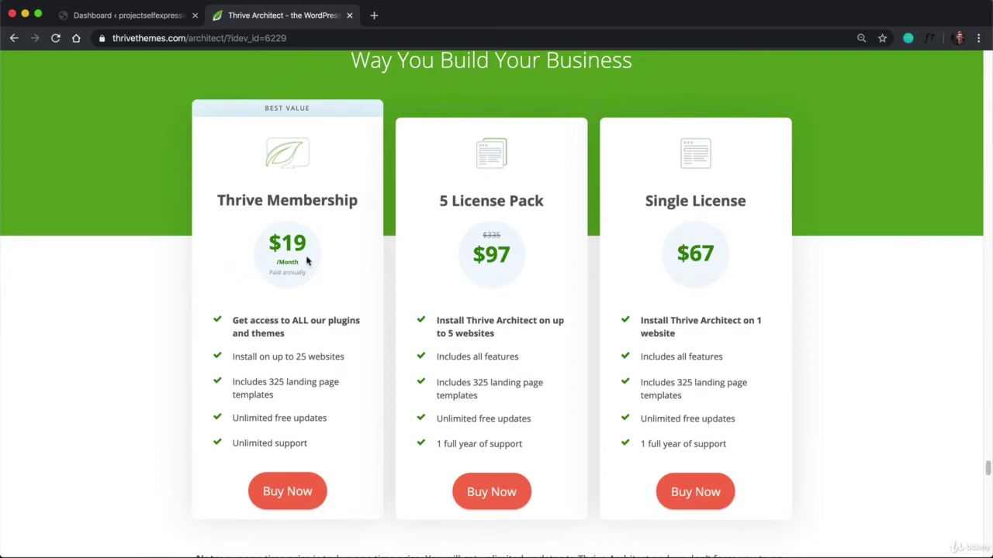
Look over the $228.00 Thrive Membership checkout fields, then go to the Member Login page.
click(285, 495)
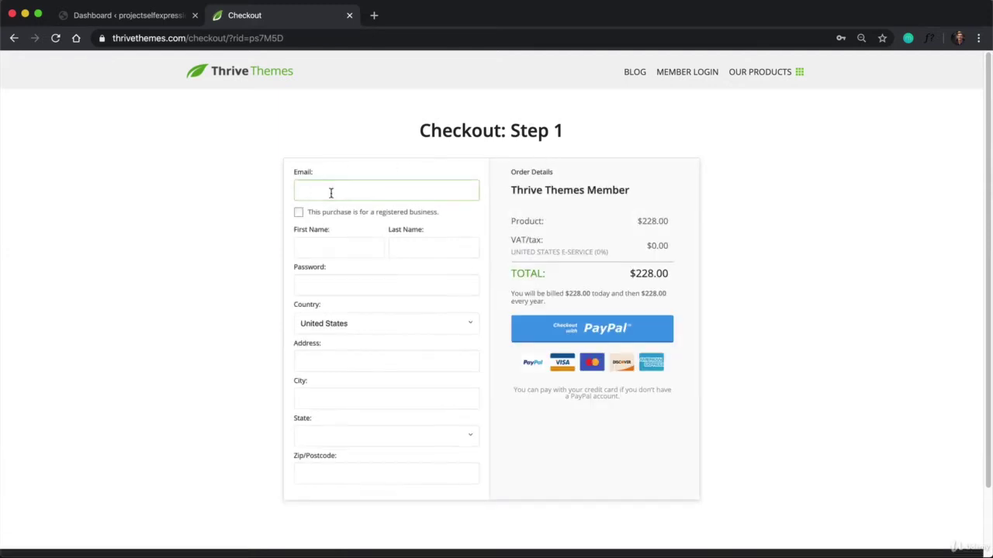
click(318, 193)
click(348, 285)
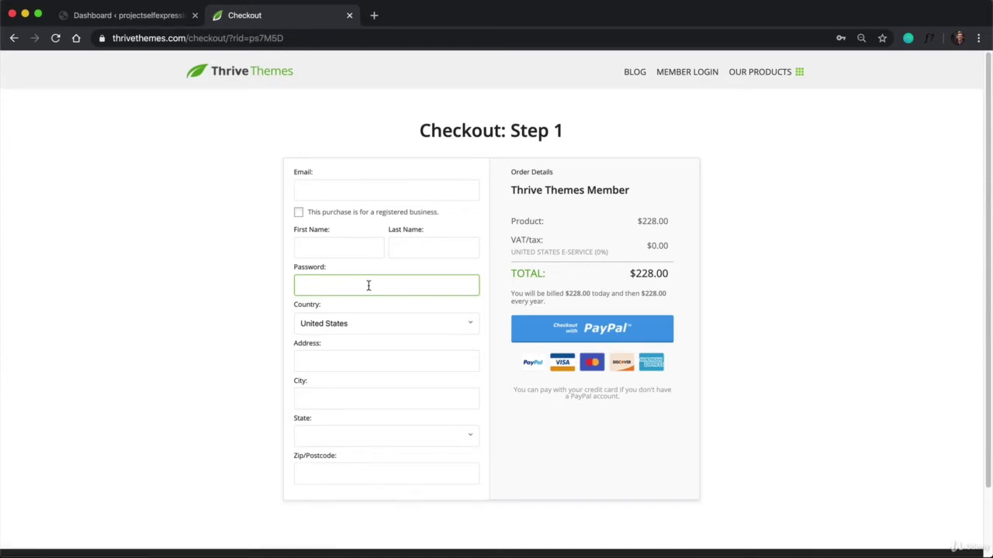
click(342, 227)
scroll(250, 244, down, 1)
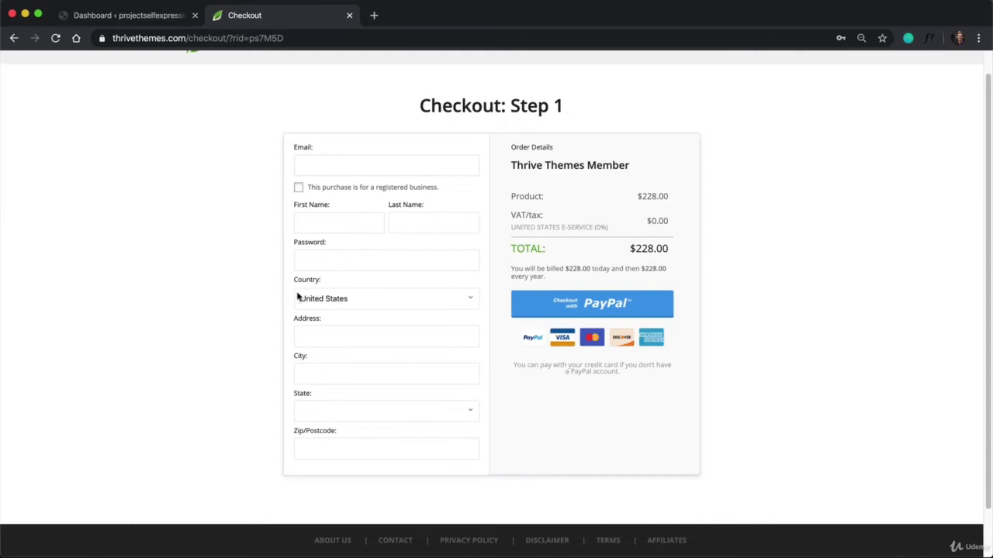
click(351, 318)
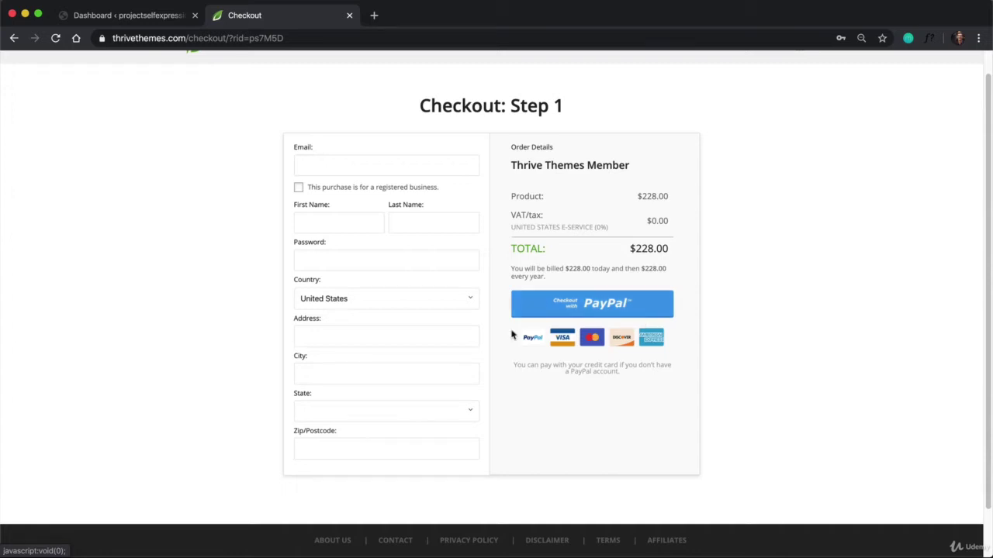
scroll(553, 221, up, 1)
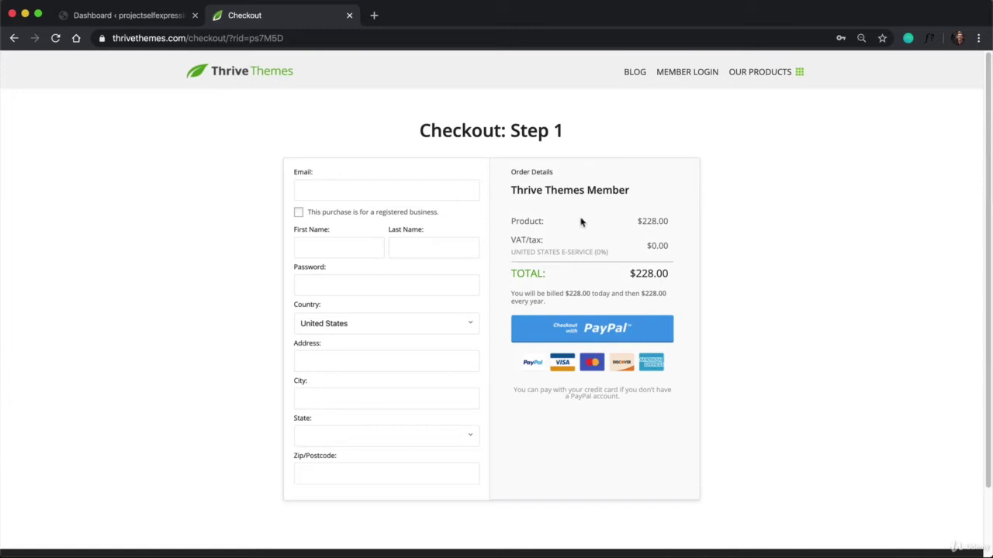
click(704, 79)
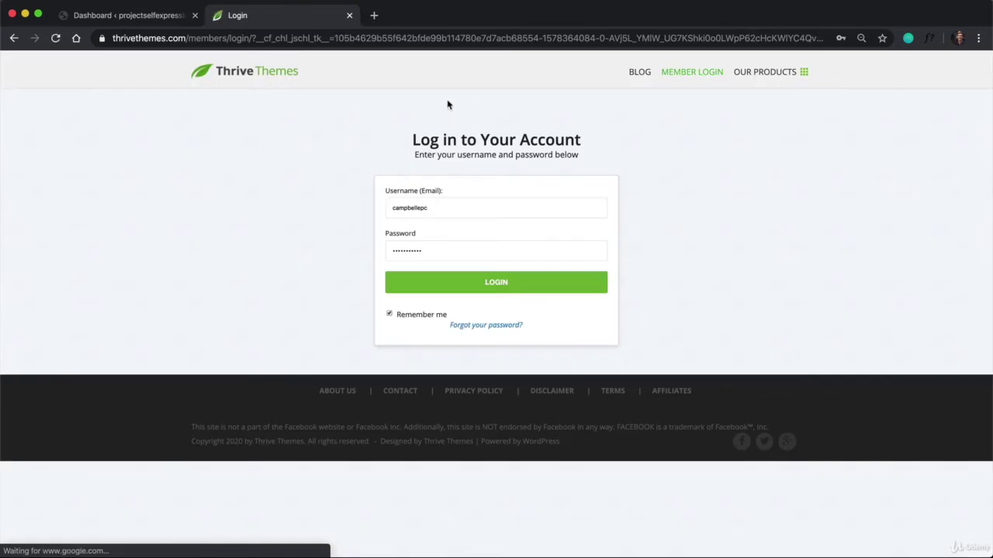
Sign in with the saved member login and download the Thrive Product Manager plugin zip.
click(508, 205)
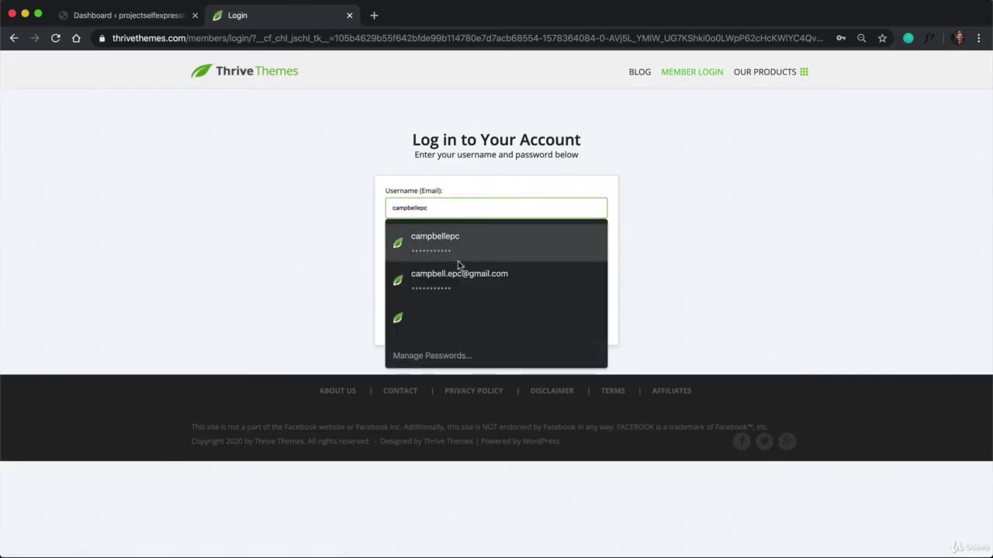
click(459, 275)
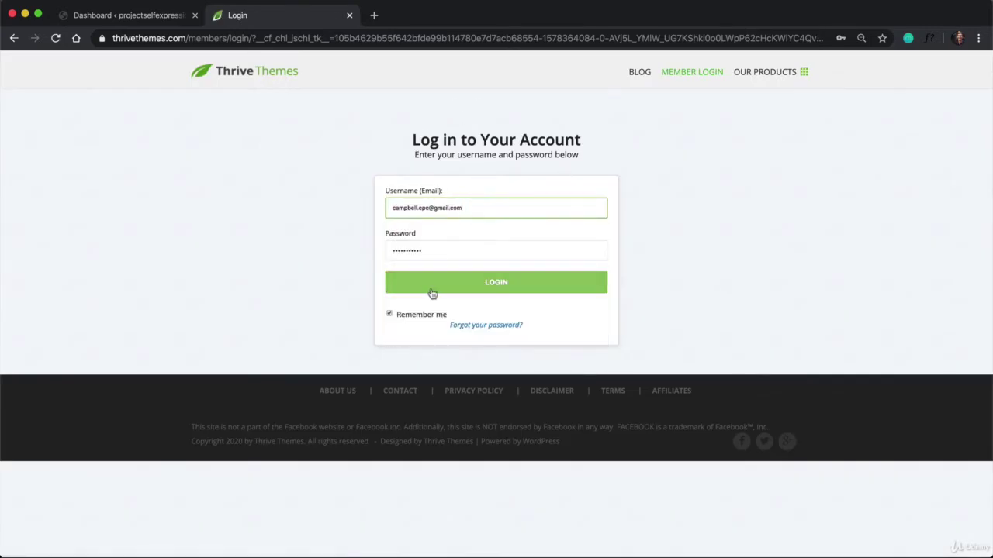
click(432, 292)
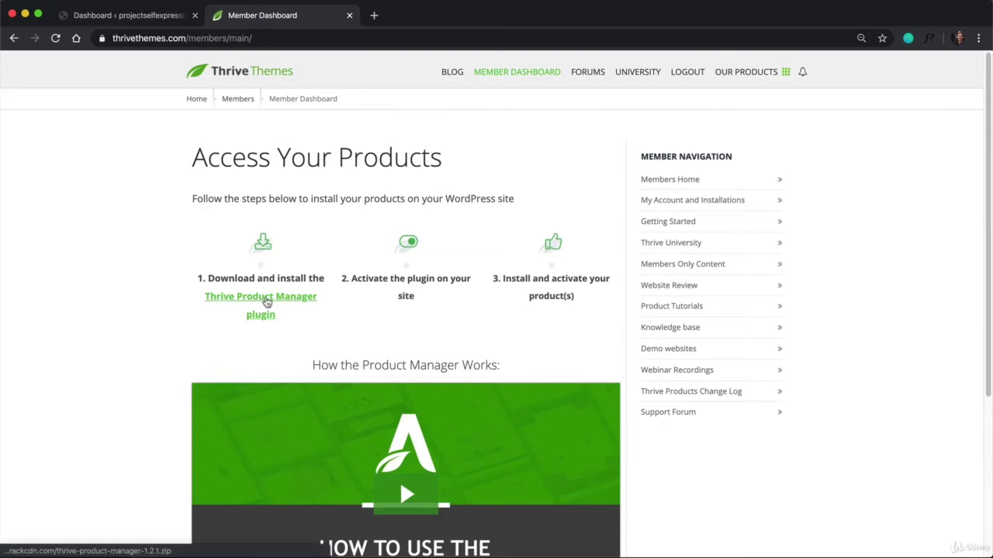
click(266, 302)
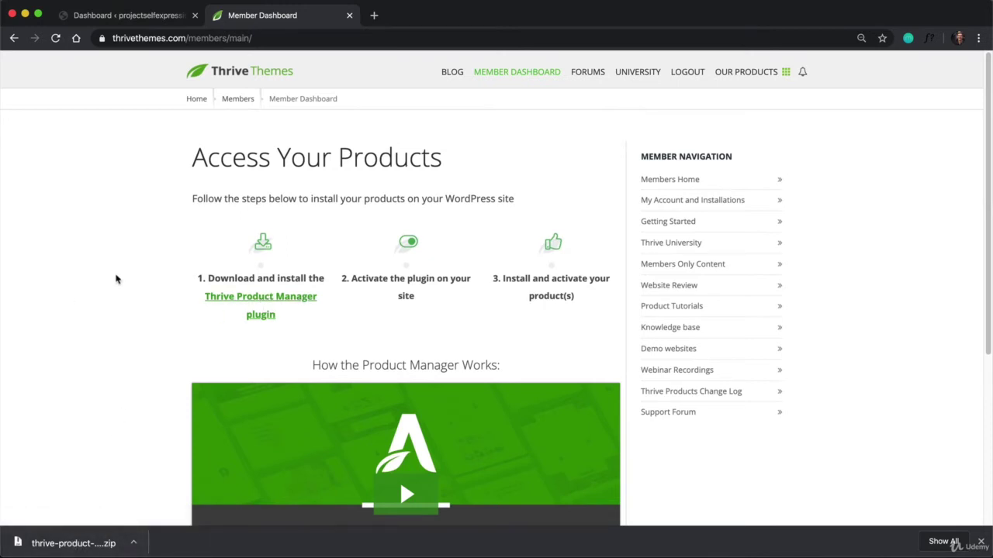
click(159, 16)
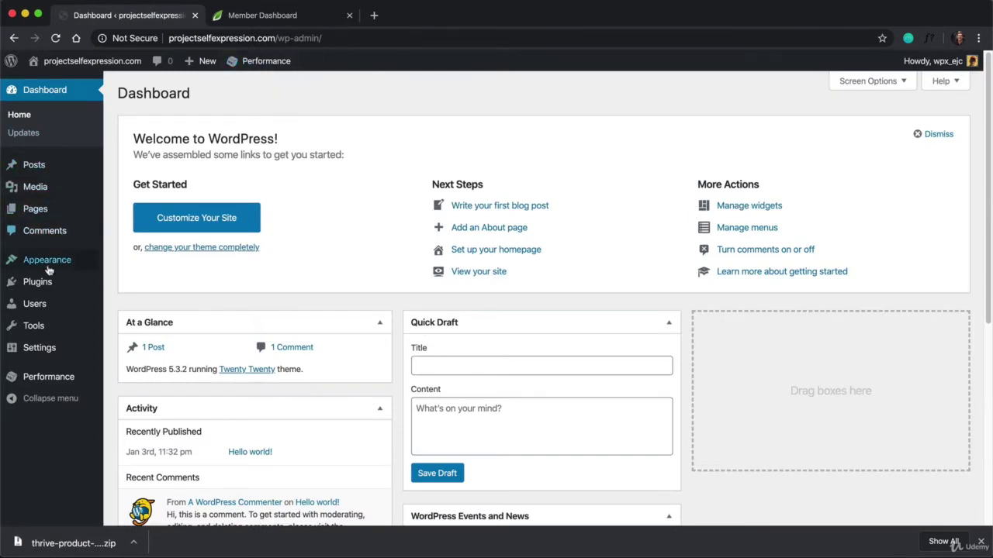
Upload thrive-product-manager-1.2.1.zip from Downloads under Plugins > Add New and install it.
mouse_move(67, 284)
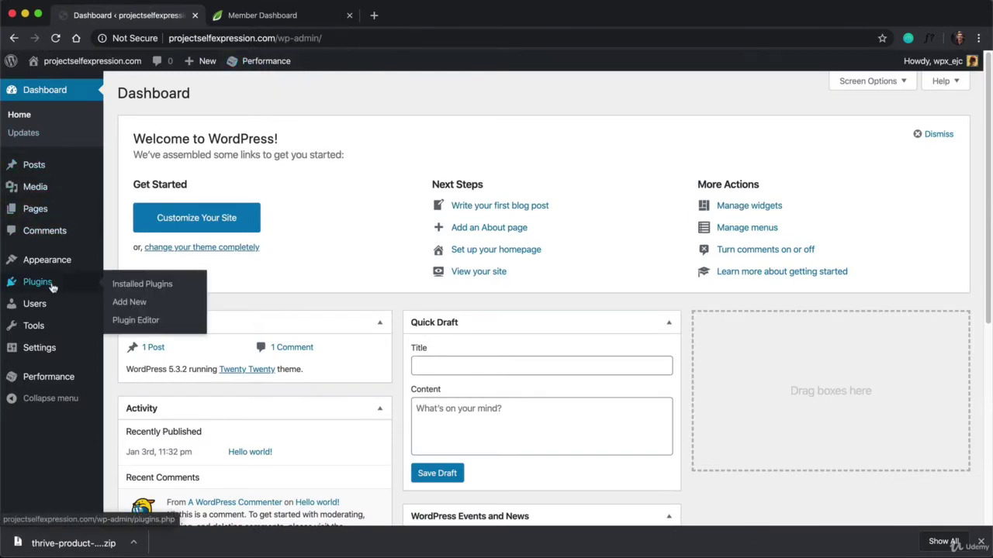
click(129, 303)
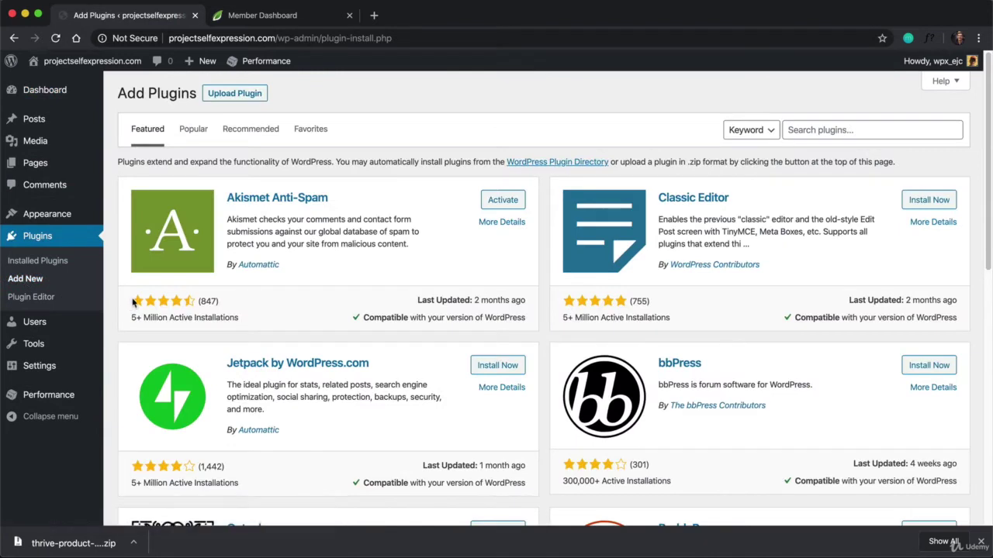
click(234, 99)
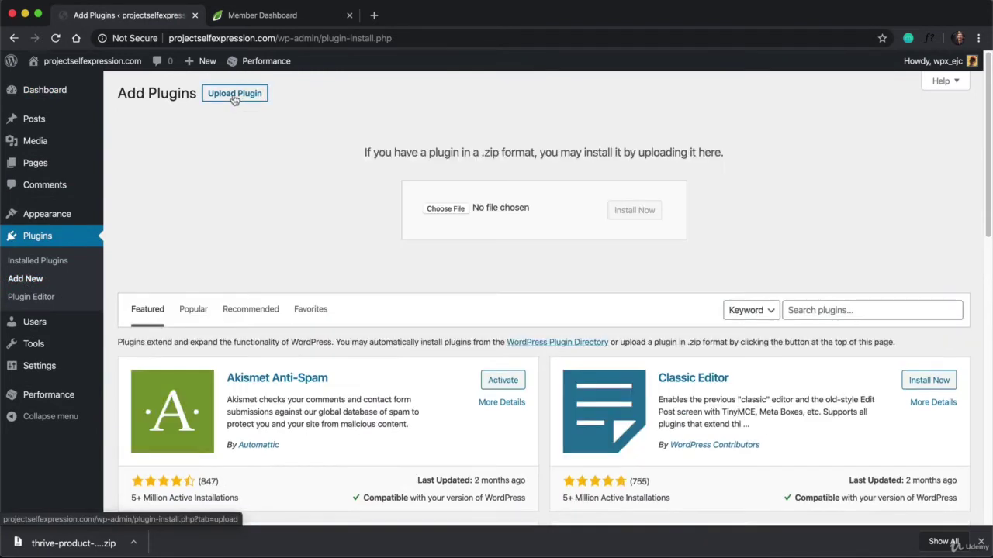
click(439, 208)
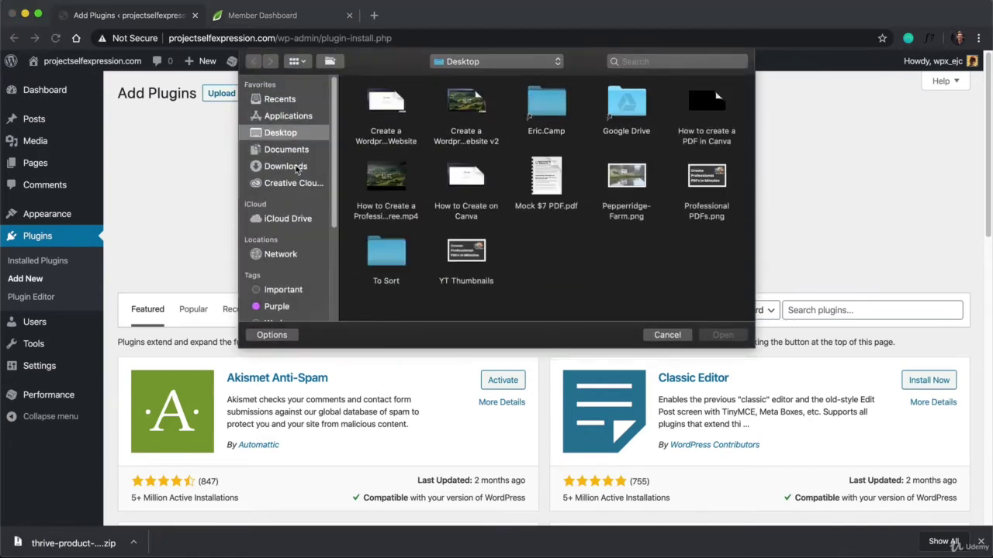
click(298, 167)
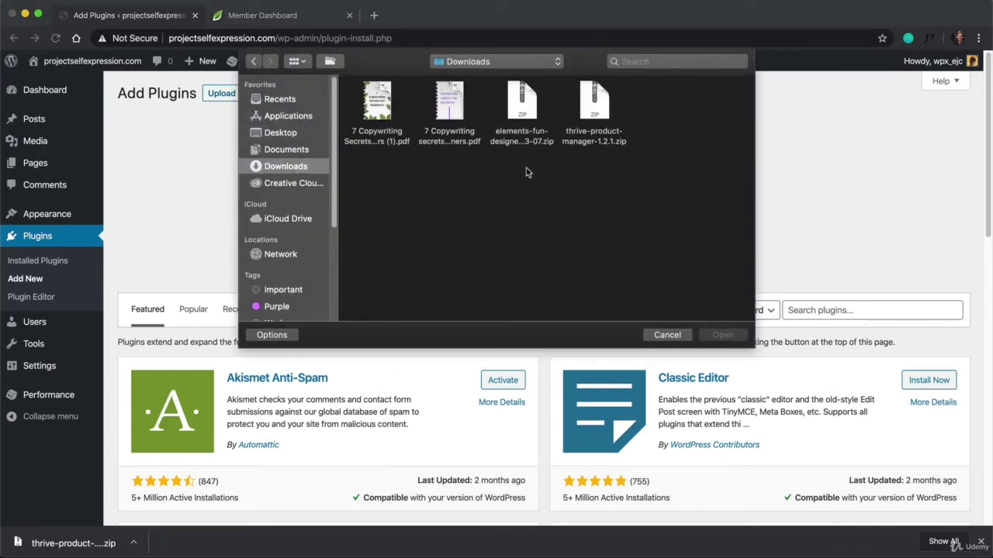
click(601, 110)
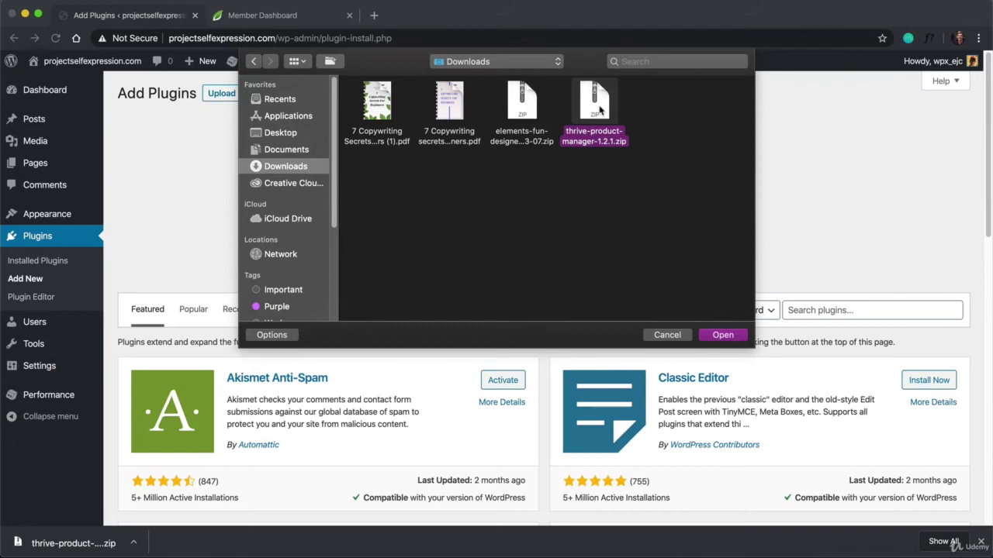
double_click(601, 110)
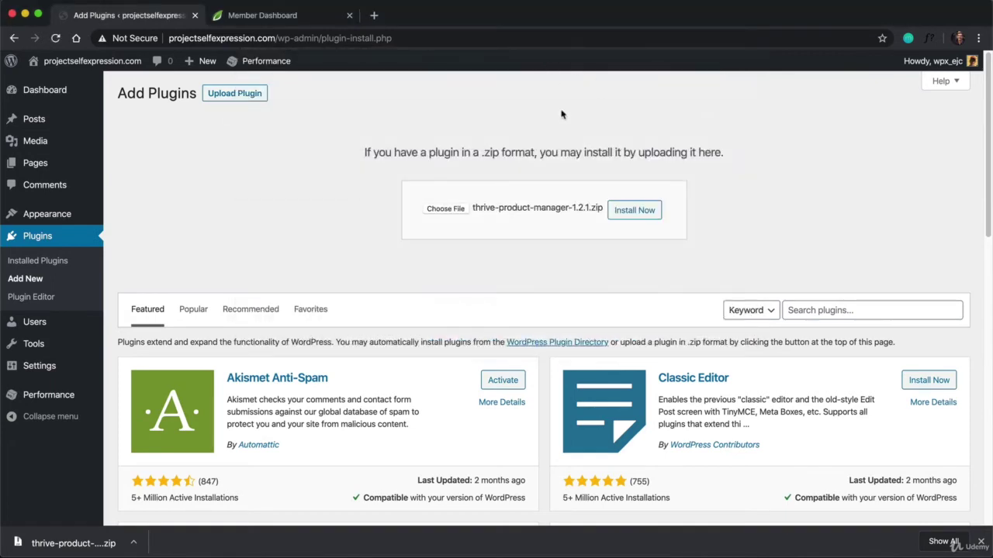
click(653, 222)
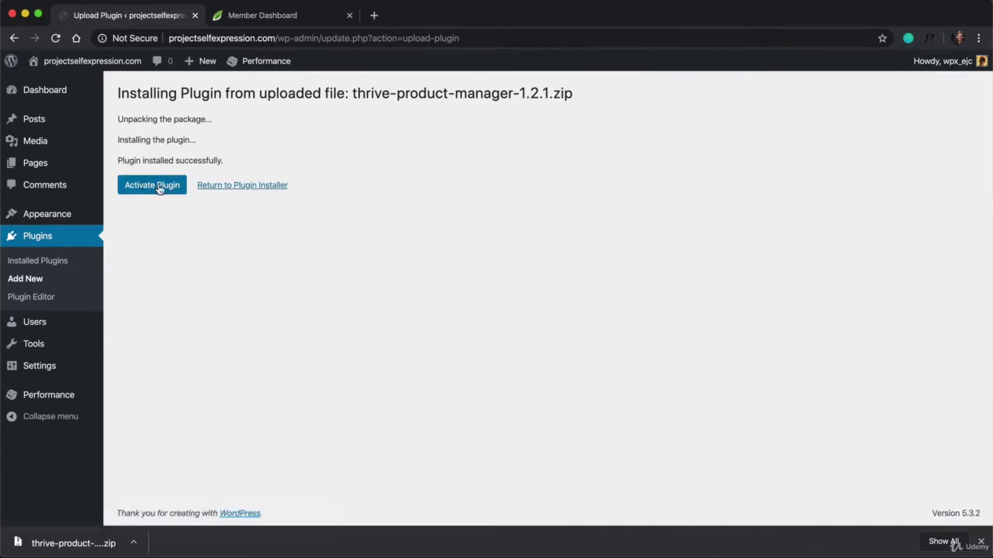
Activate Thrive Product Manager, view its Product Manager page, then switch to the Member Dashboard.
click(158, 188)
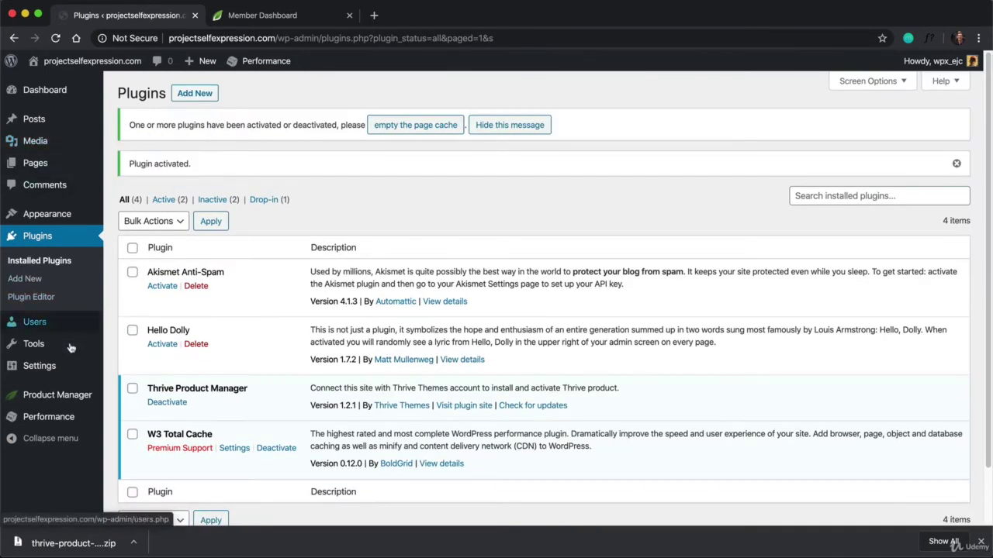
click(61, 401)
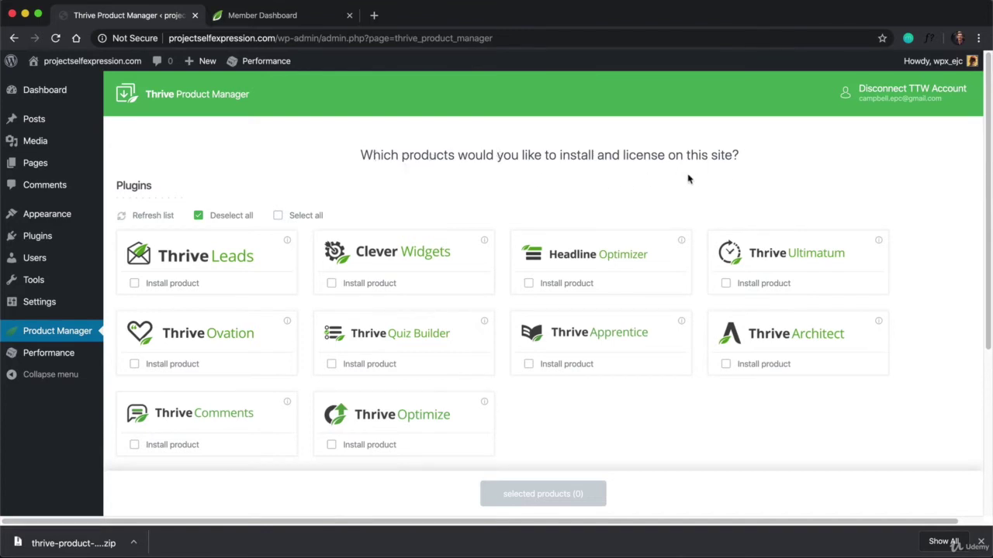
click(312, 18)
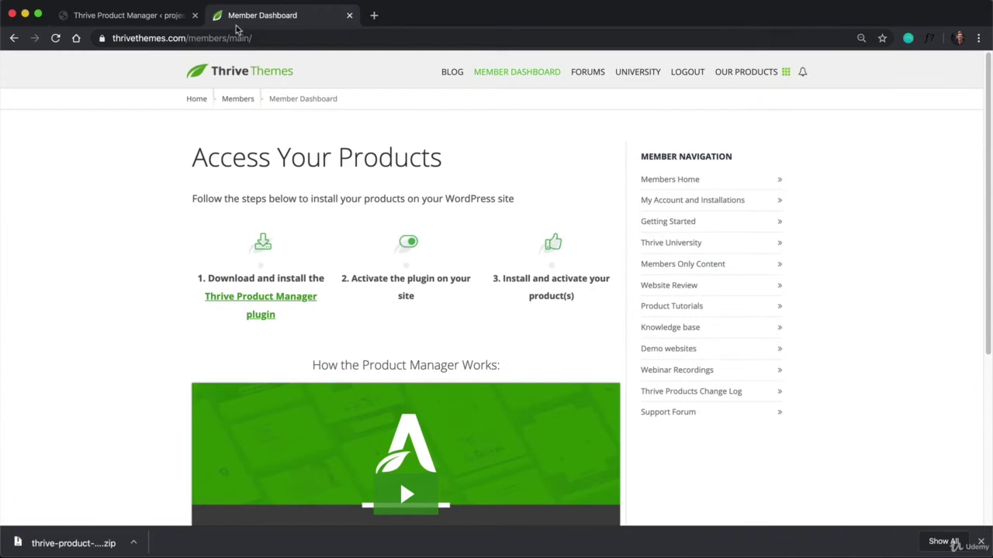
In Thrive Product Manager, tick Thrive Architect and install the one selected product.
click(180, 17)
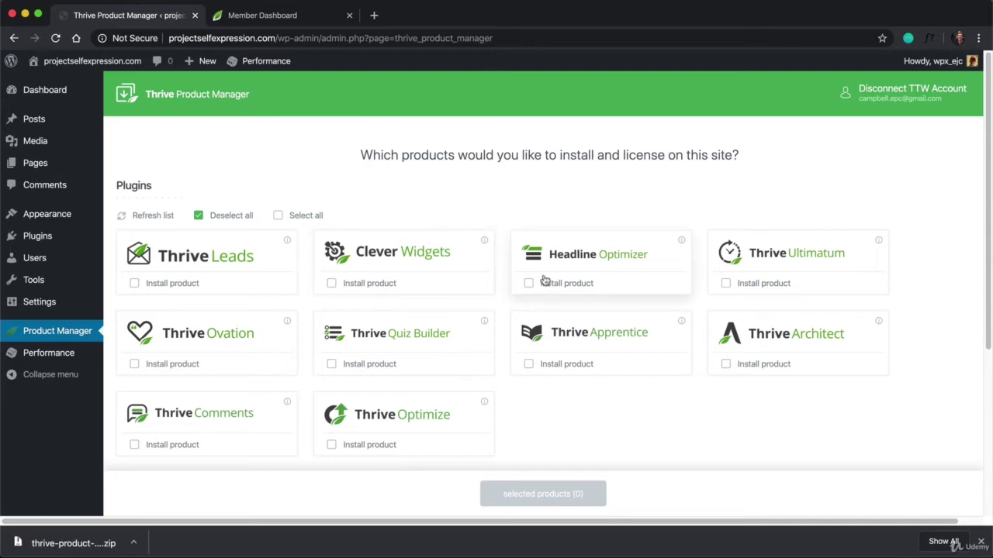
scroll(488, 152, down, 2)
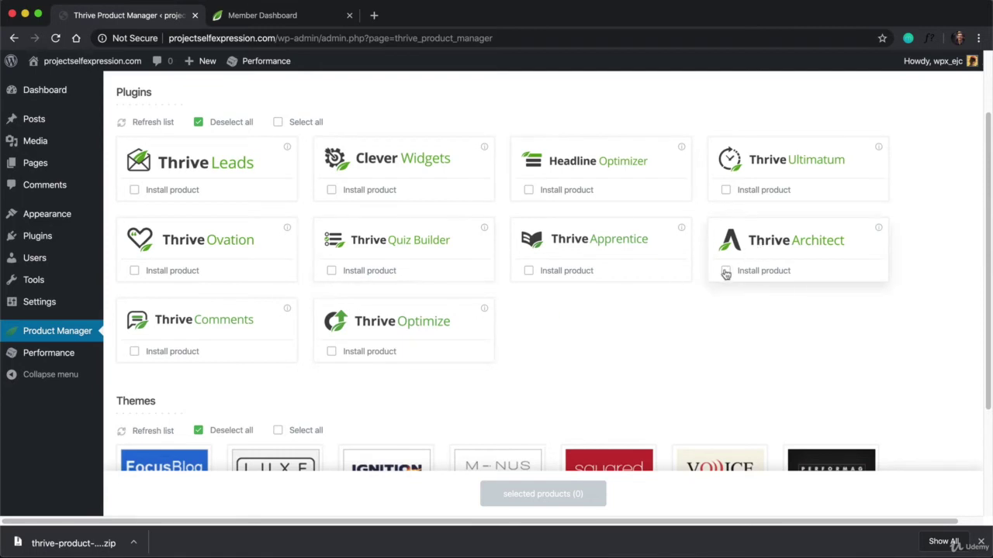
click(726, 271)
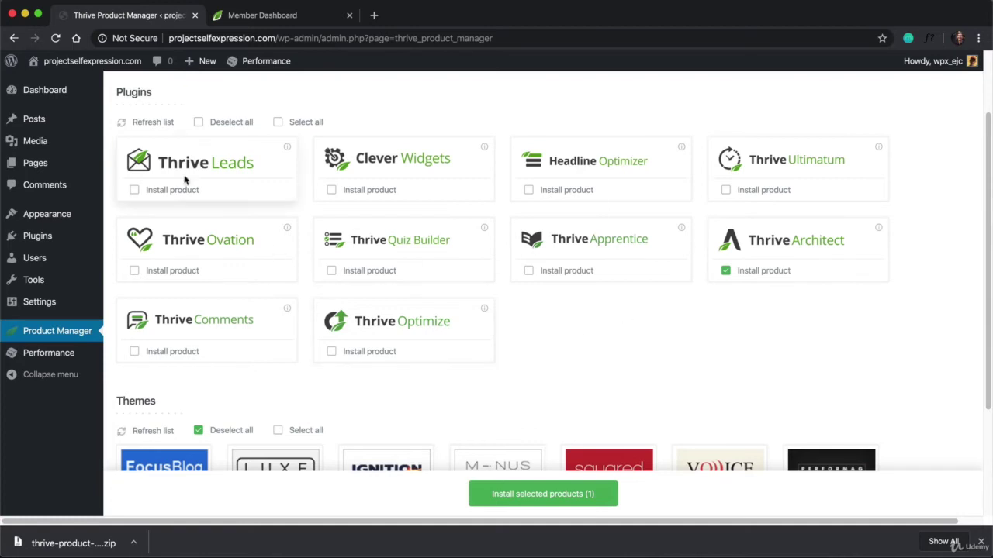
scroll(310, 272, down, 3)
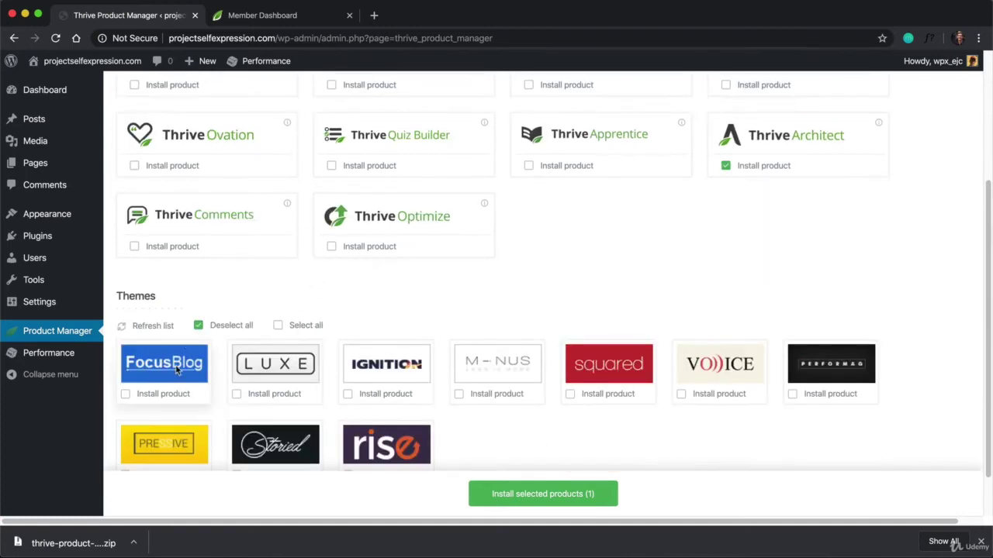
scroll(450, 434, down, 1)
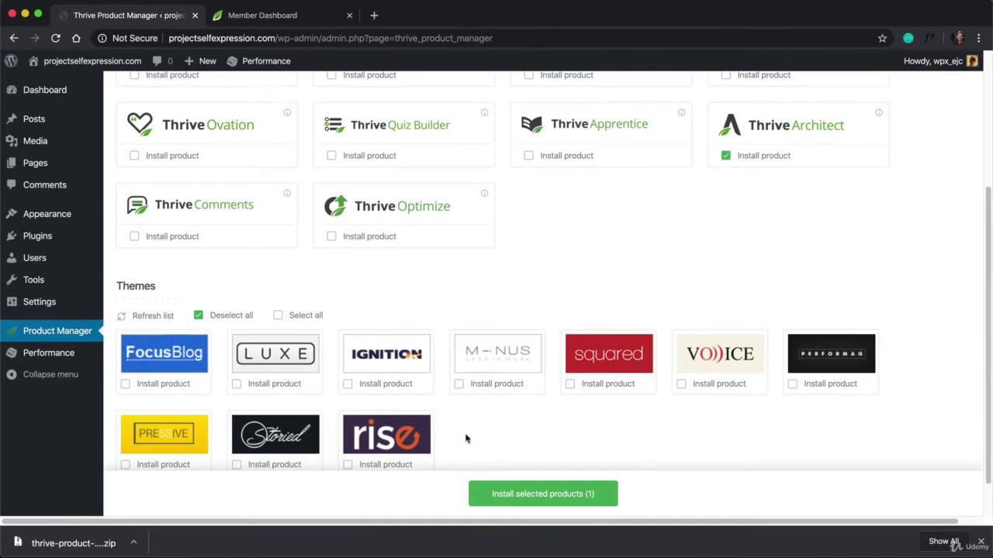
scroll(505, 315, up, 5)
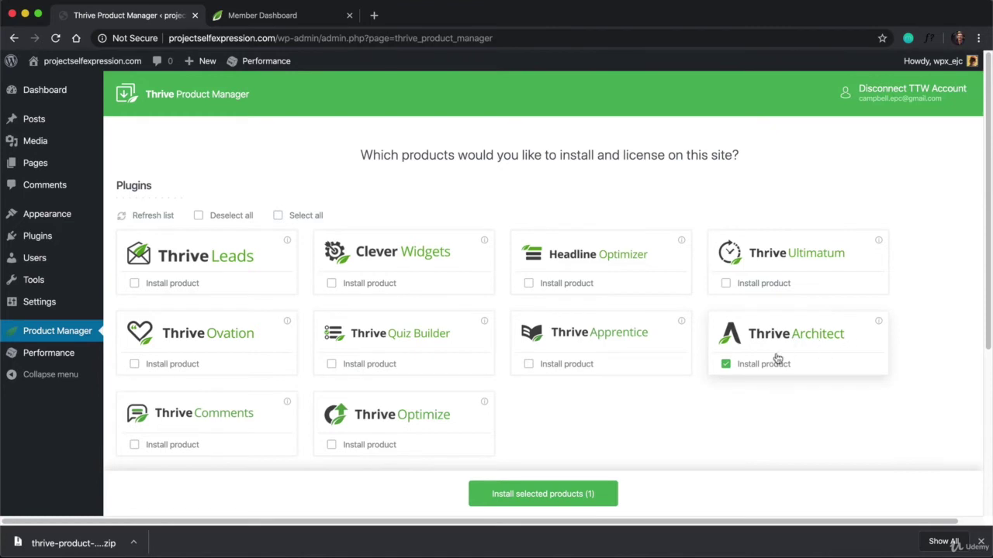
scroll(546, 364, down, 1)
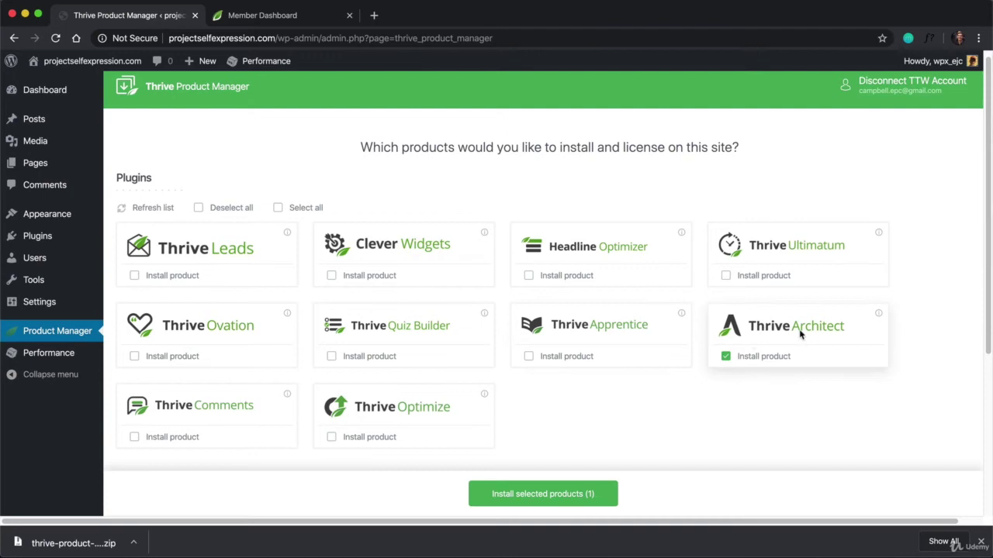
click(550, 495)
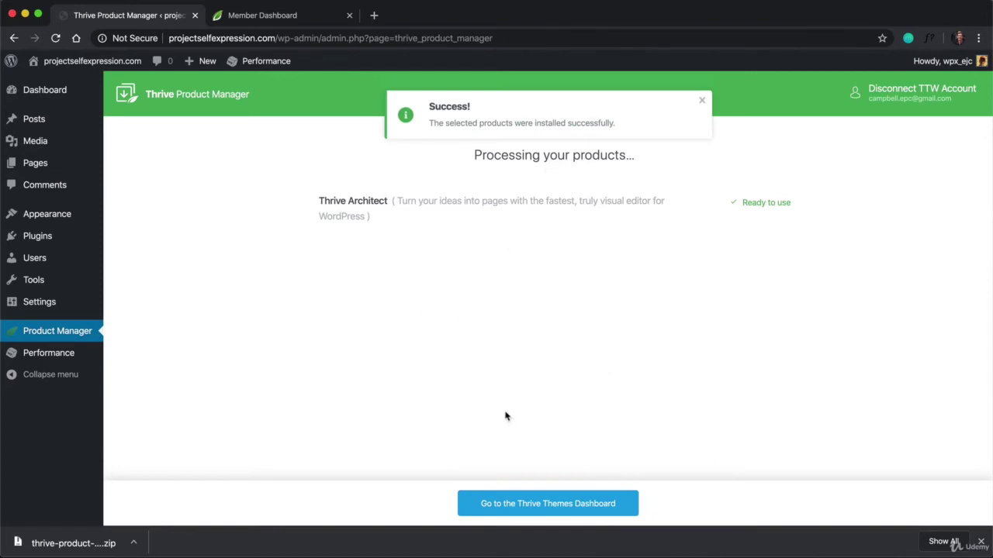
Open the Thrive Dashboard, check the site's homepage in a new tab, and return to the dashboard.
click(536, 509)
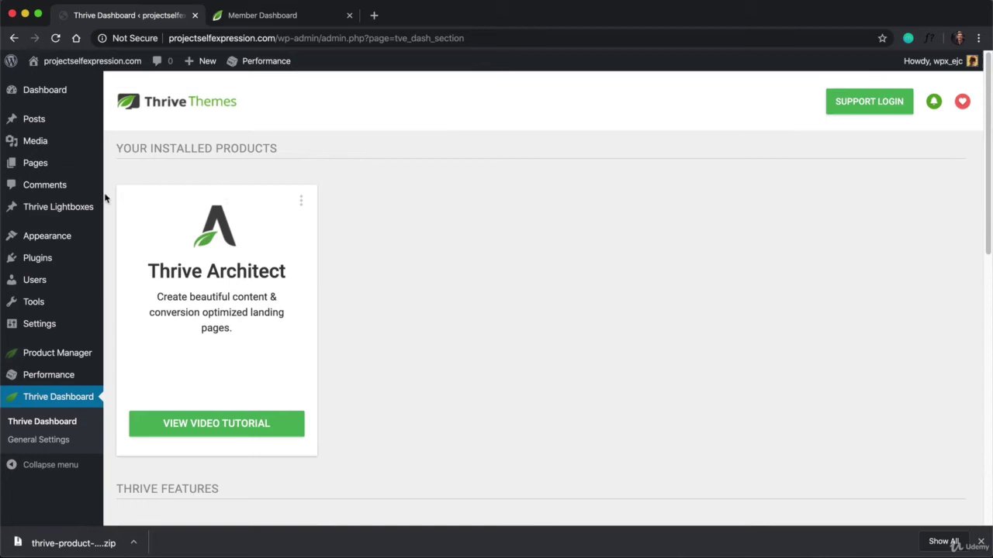
click(373, 16)
text(proj)
key(Return)
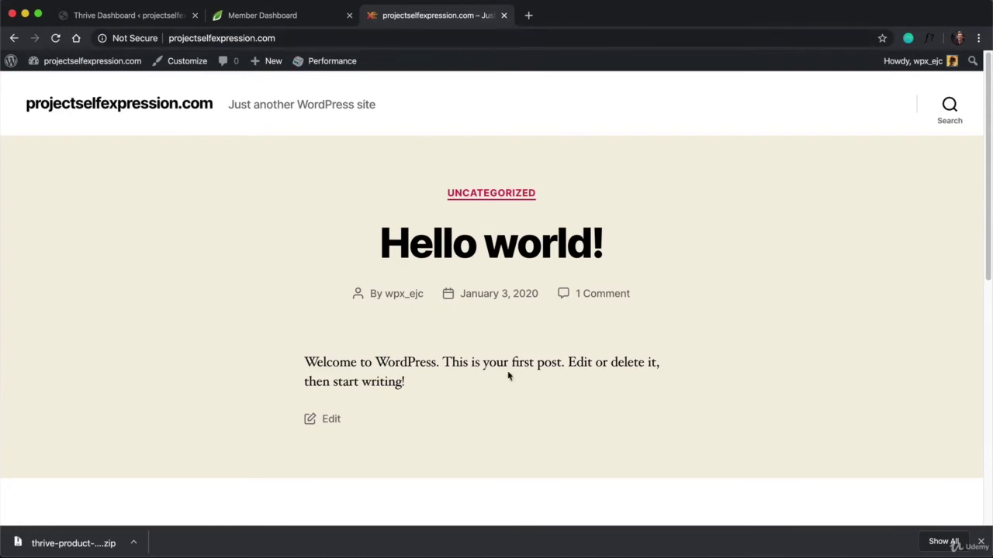
scroll(586, 277, down, 1)
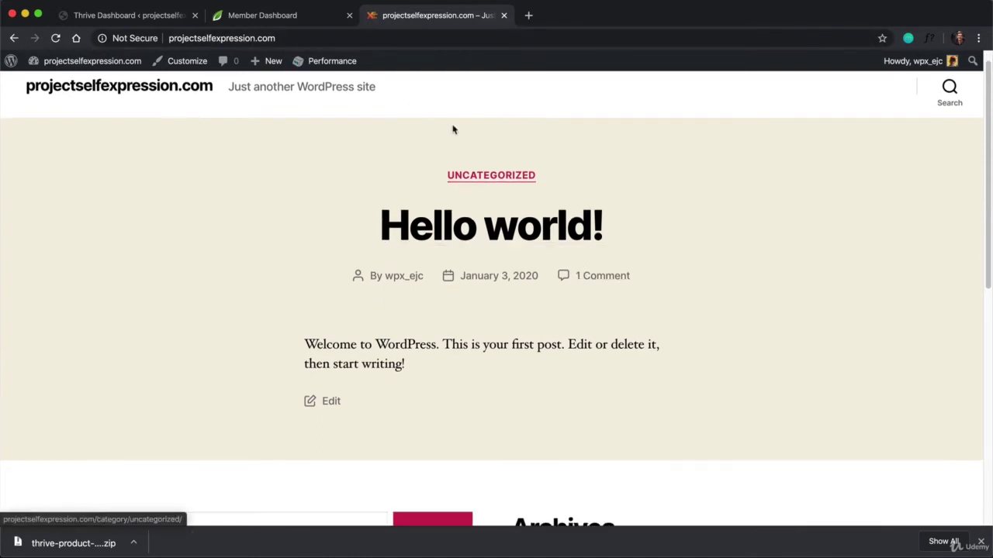
click(182, 16)
Add a new page titled 'Homepage' and publish it.
mouse_move(41, 167)
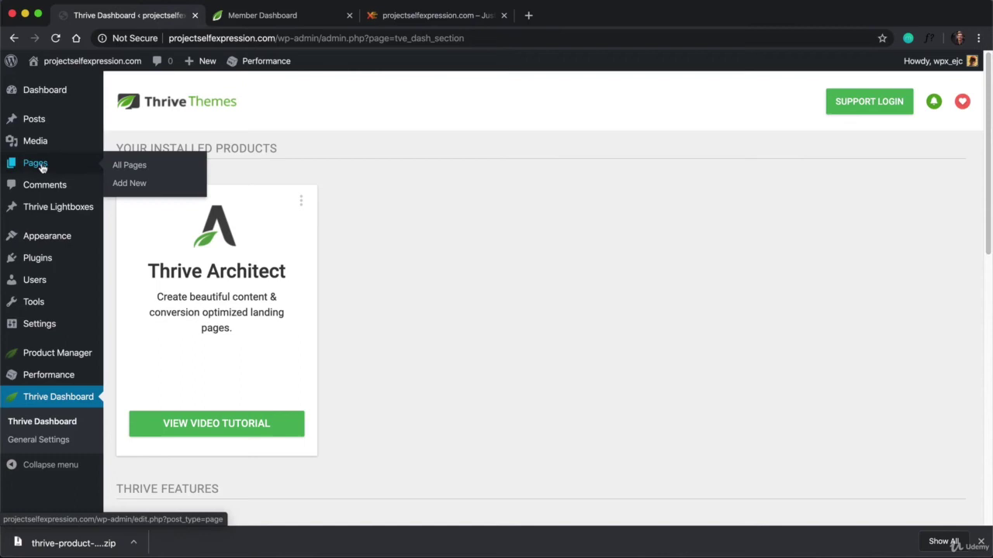
click(137, 181)
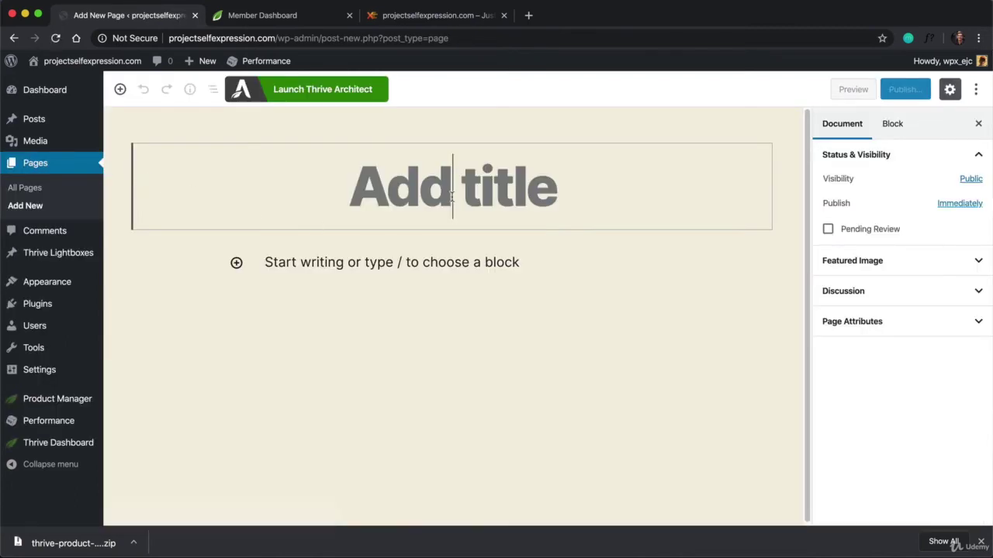
text(Homepage)
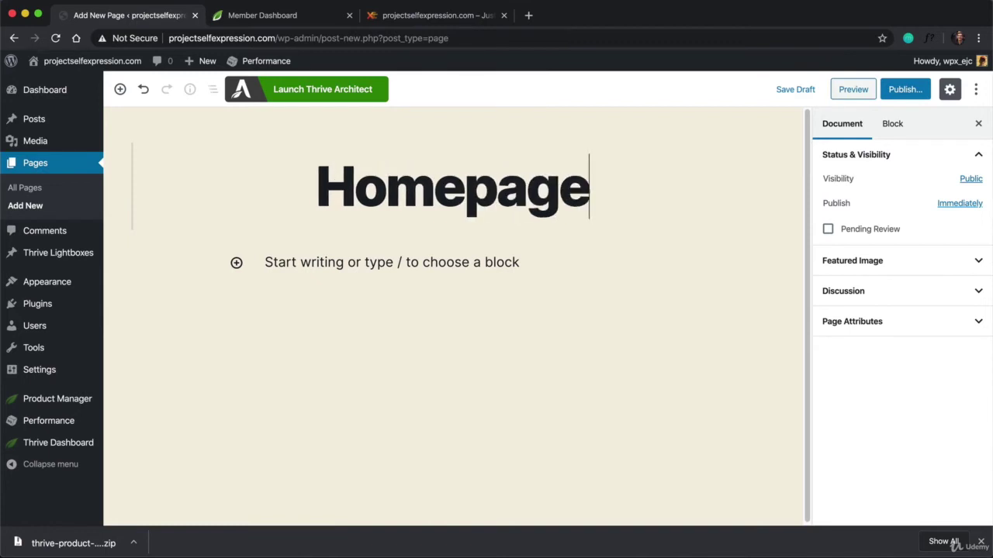
click(899, 97)
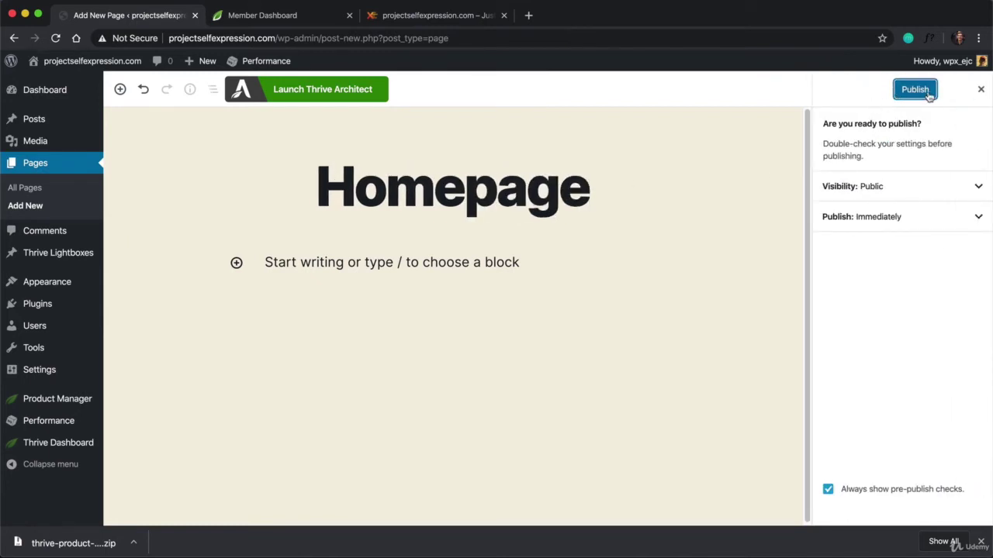
click(916, 89)
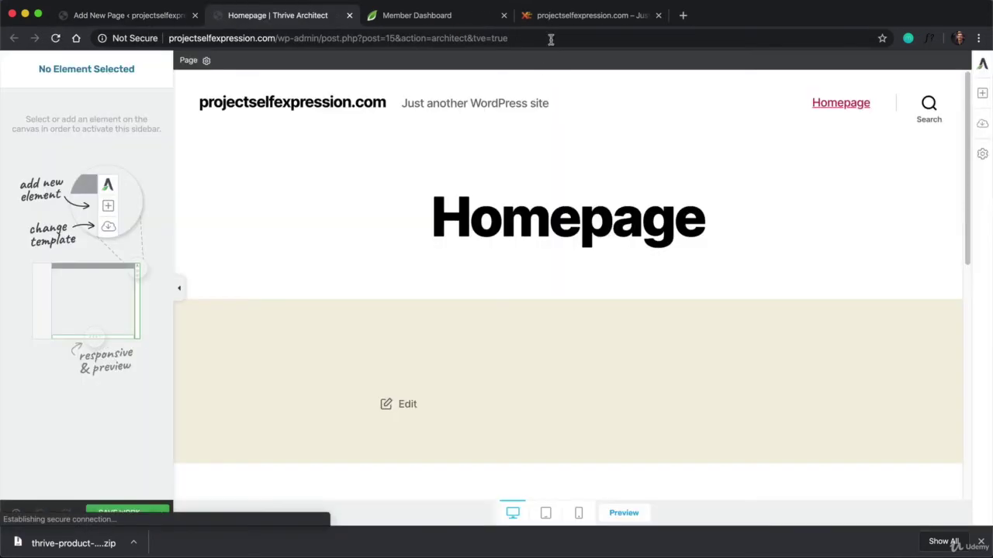
Go back to the Homepage editor in Thrive Architect and open its Change Template dialog.
drag(566, 16, 415, 23)
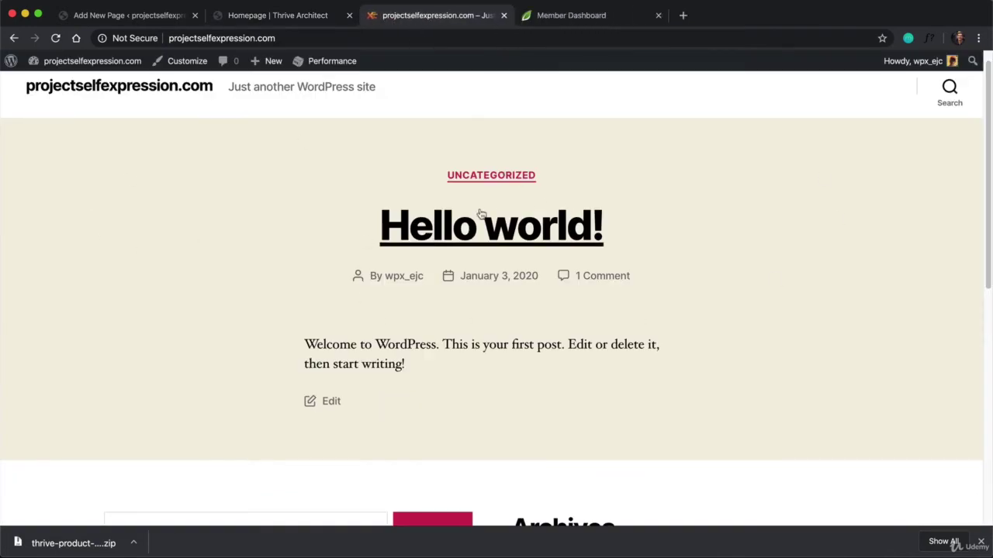
click(324, 17)
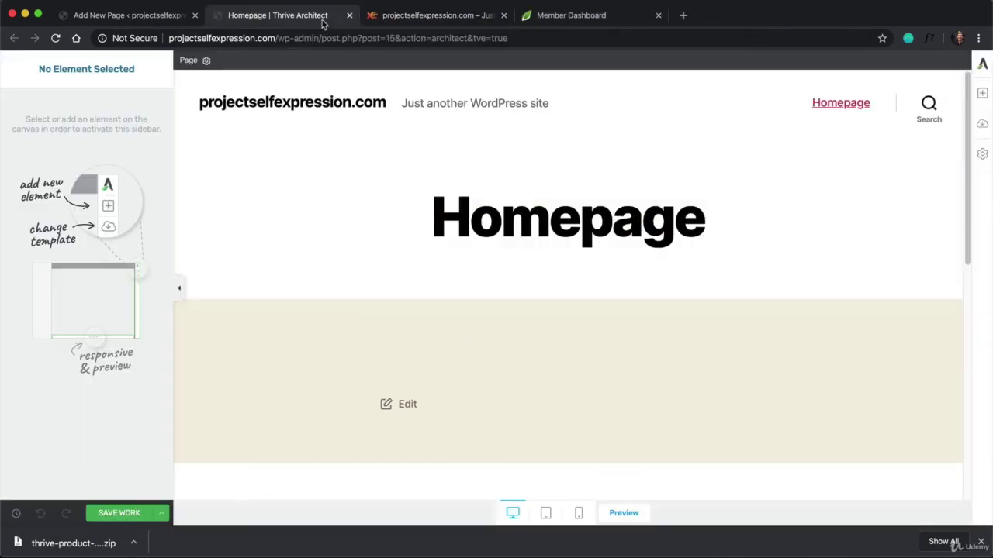
click(981, 128)
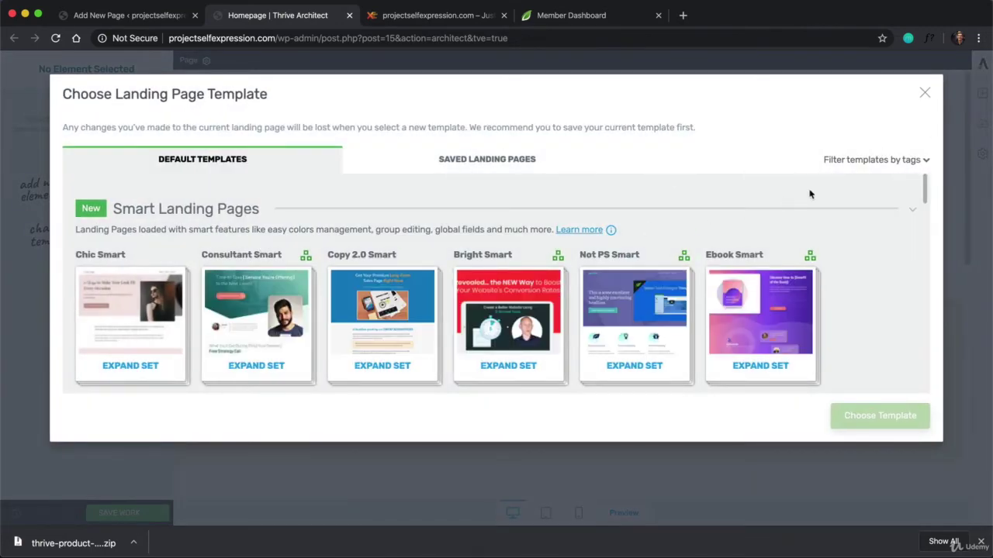
Expand the Not PS Smart template set and apply its Not PS Smart Homepage template.
drag(926, 193, 924, 313)
scroll(912, 284, up, 10)
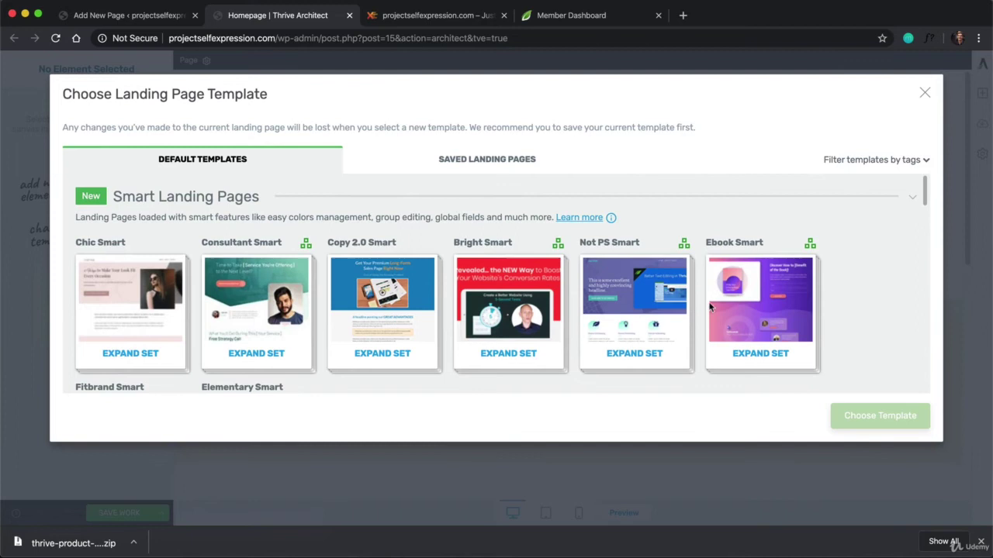
click(634, 354)
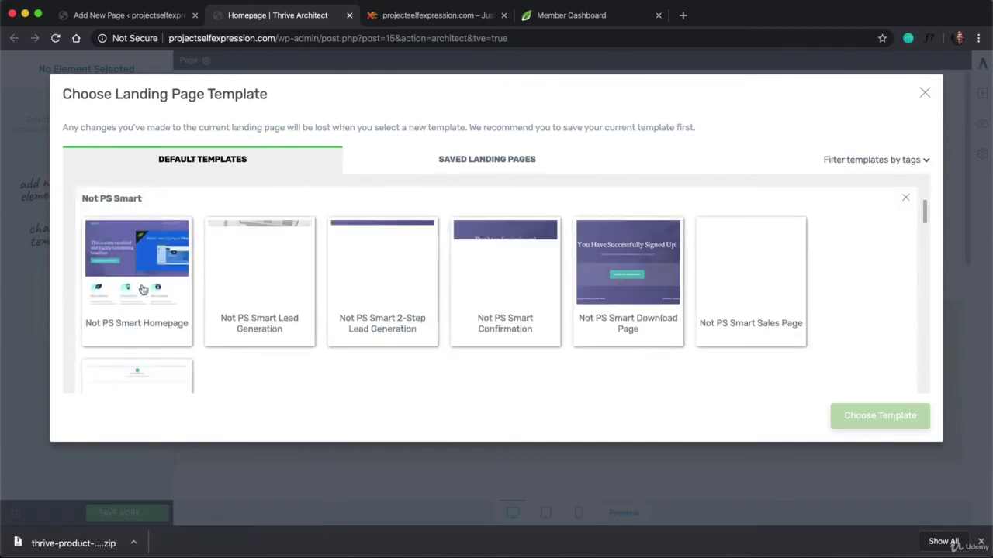
scroll(294, 292, down, 1)
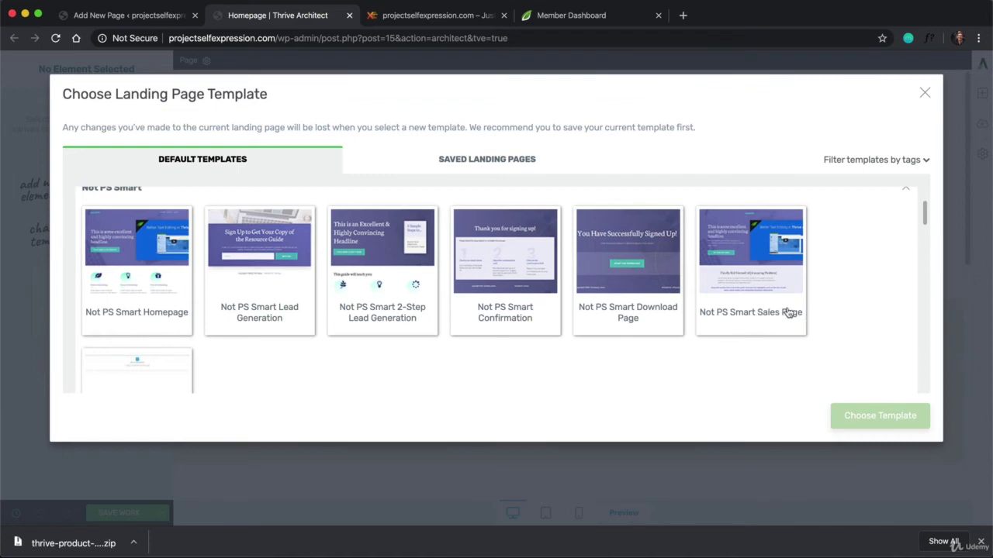
scroll(572, 295, down, 3)
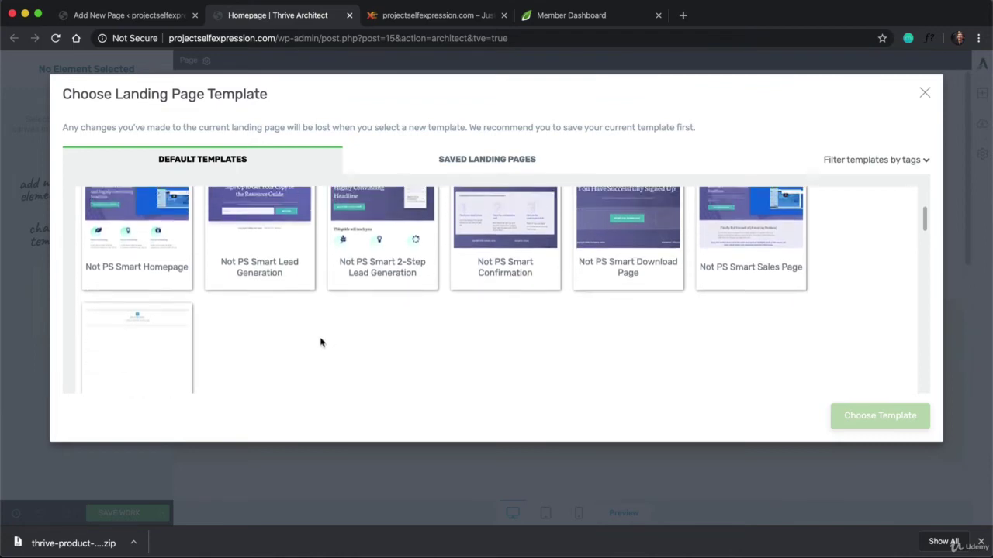
scroll(314, 343, up, 5)
scroll(309, 344, down, 4)
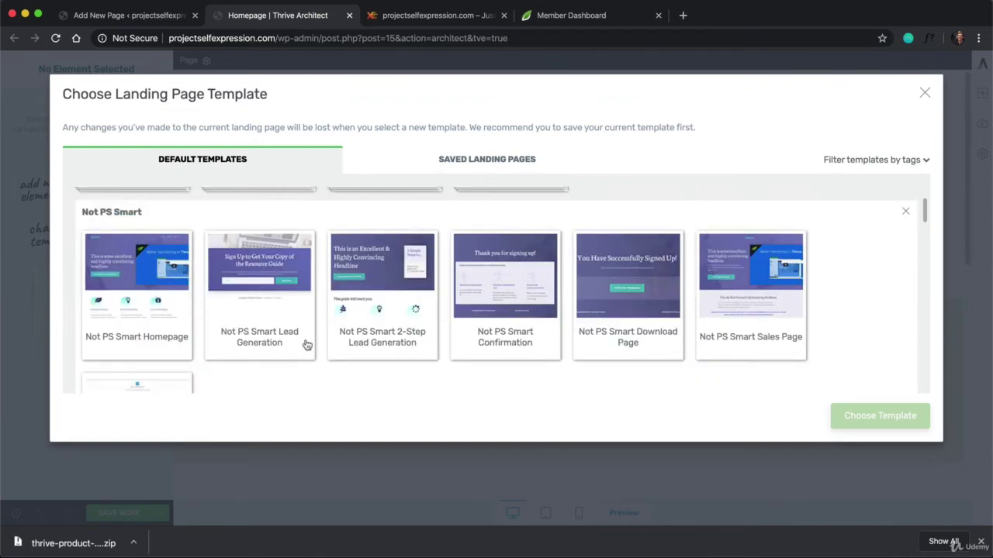
click(137, 307)
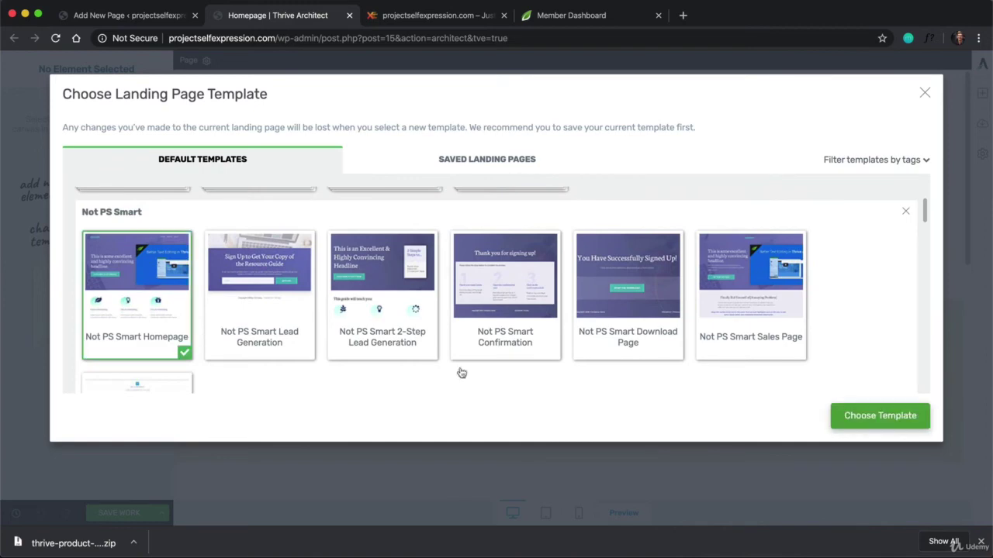
click(849, 412)
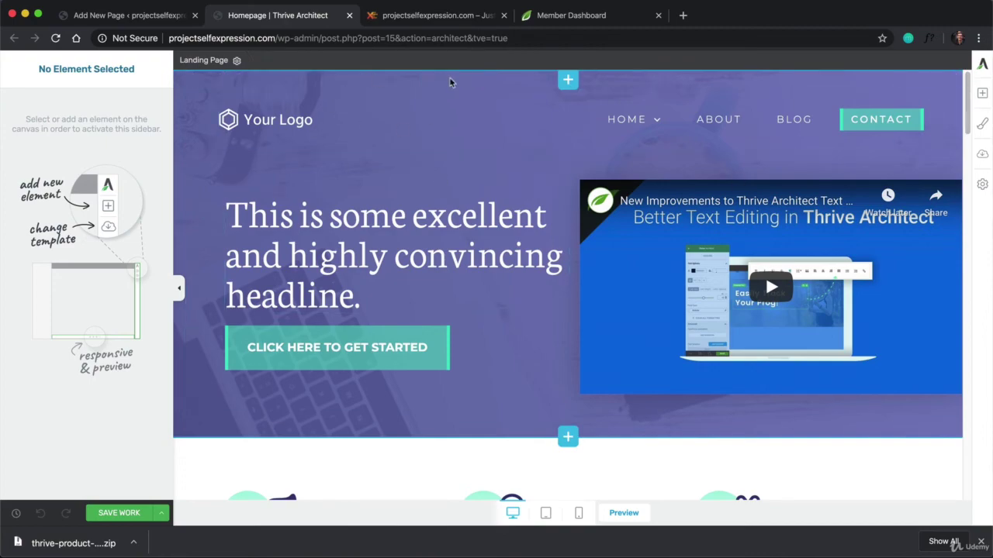
drag(966, 101, 931, 105)
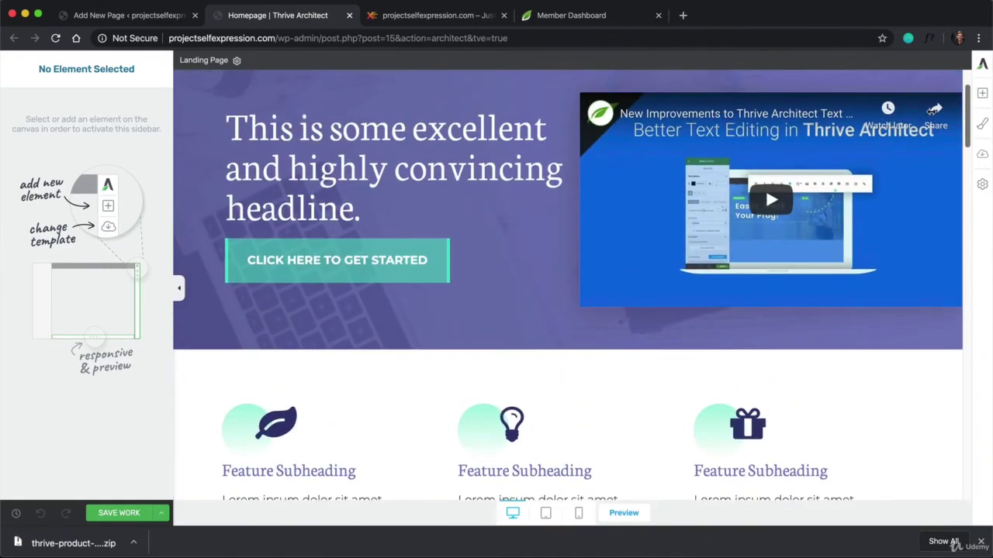
Select the hero headline and remove stray characters typed into it, placing the cursor after 'headline.'.
click(487, 213)
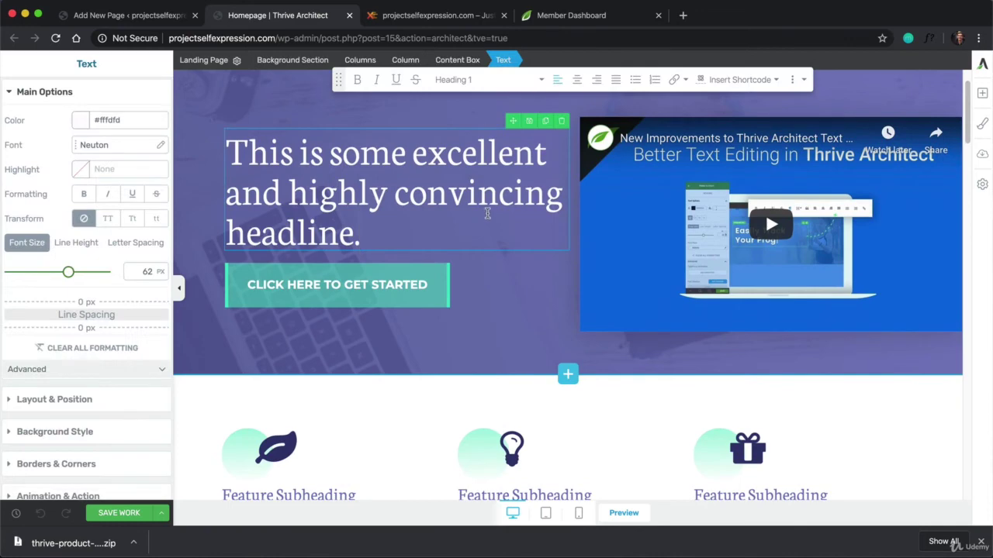
text(kafjldlfj)
key(BackSpace)
key(BackSpace)
key(BackSpace)
key(BackSpace)
key(BackSpace)
key(BackSpace)
key(BackSpace)
key(BackSpace)
key(BackSpace)
key(BackSpace)
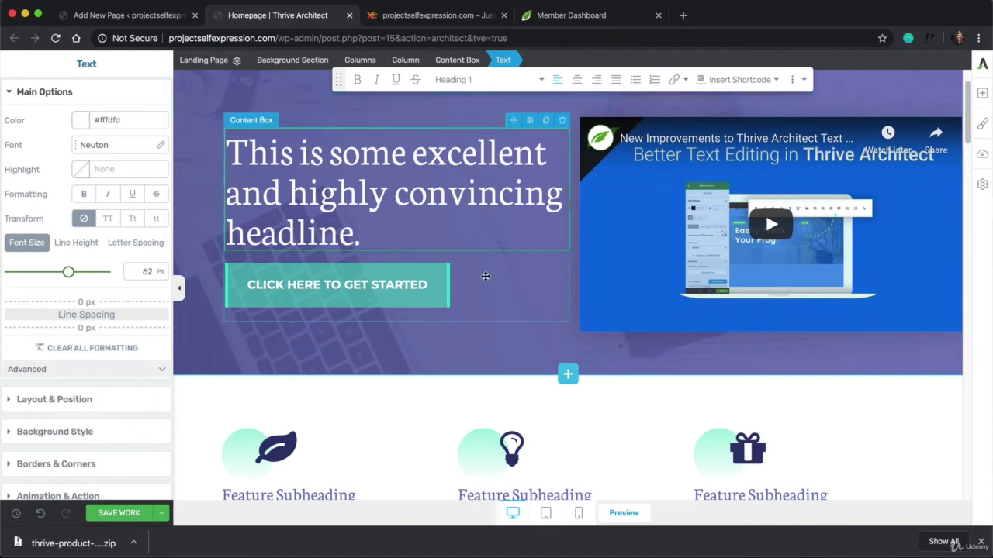
scroll(487, 275, up, 2)
click(502, 308)
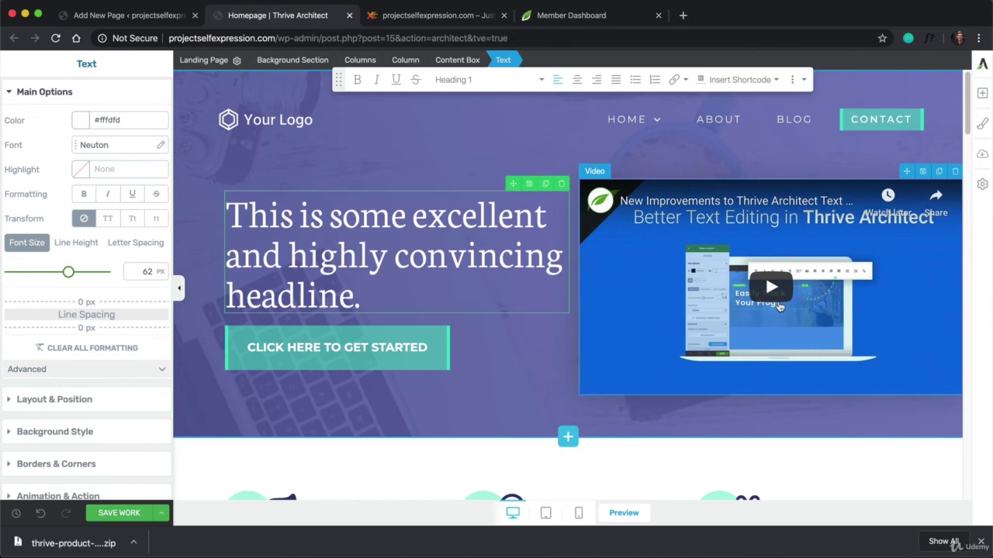
In the Central Style Panel, try the Standard 6 and Standard 3 colour schemes, then choose teal Standard 4.
click(982, 130)
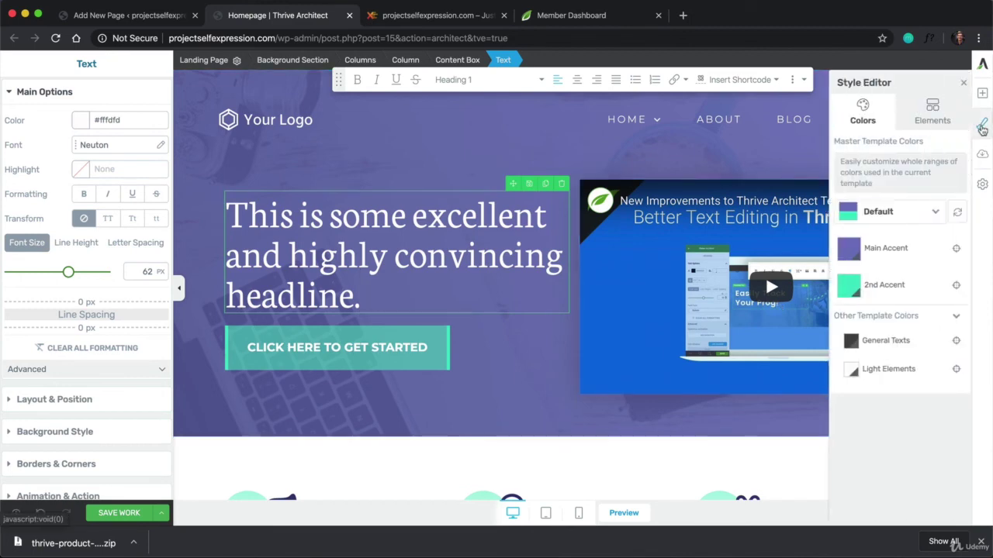
click(931, 214)
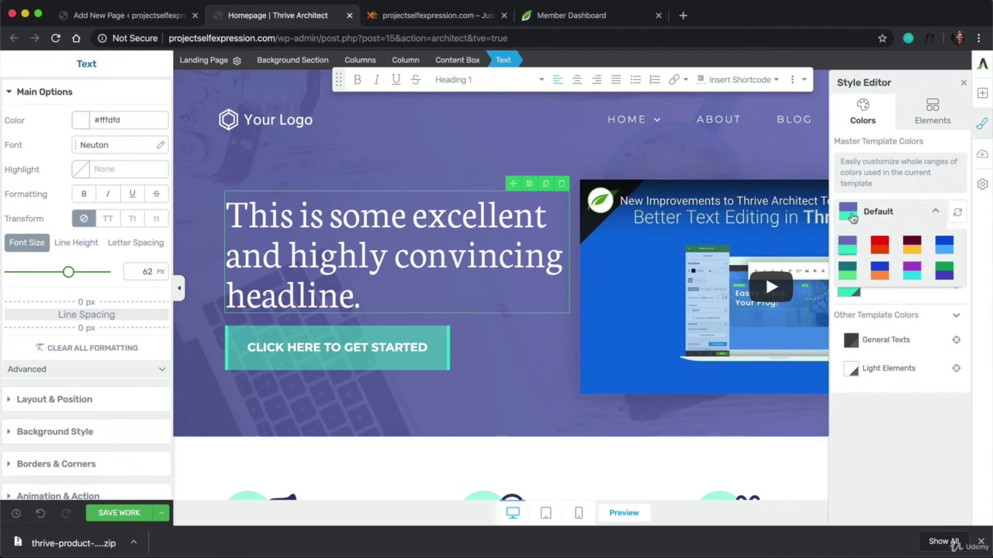
click(912, 272)
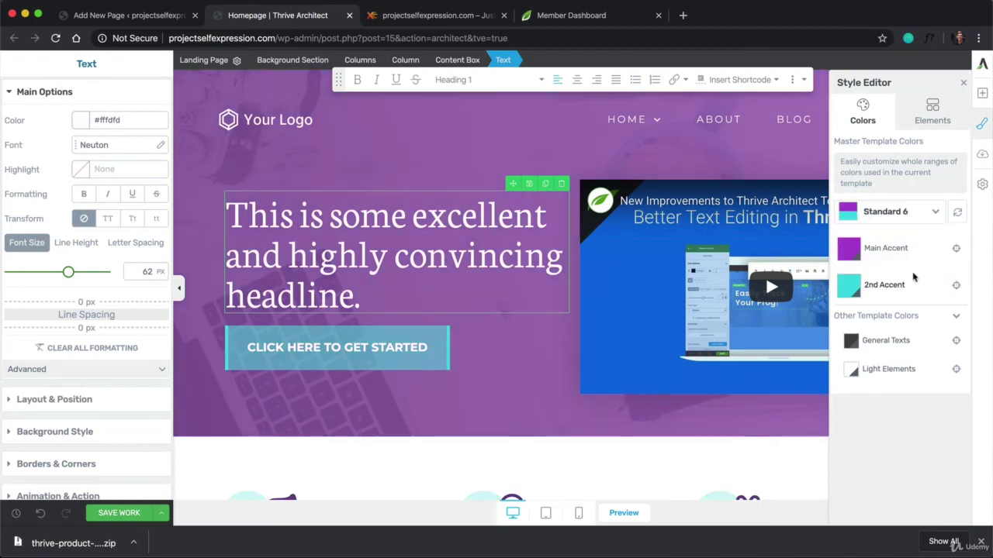
click(925, 217)
click(935, 226)
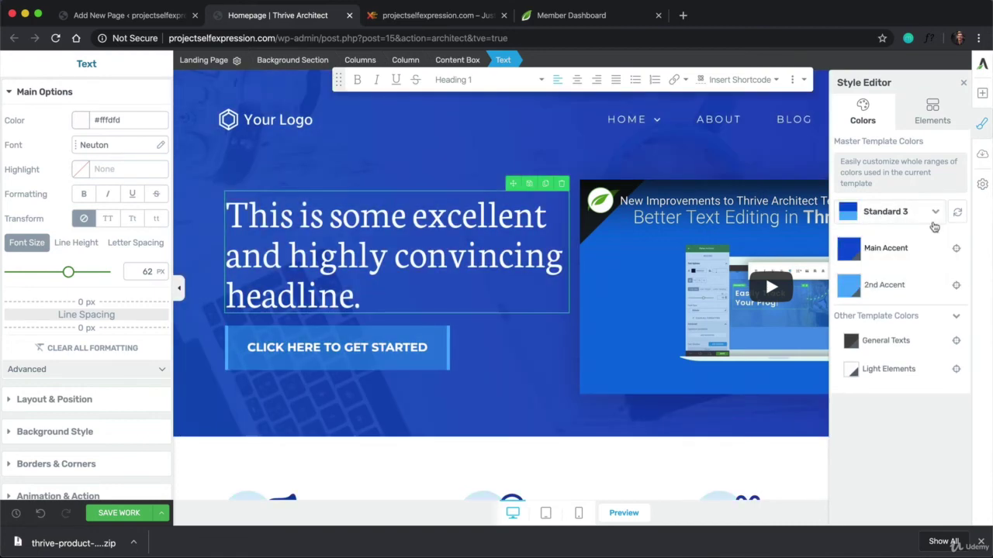
click(935, 224)
click(882, 233)
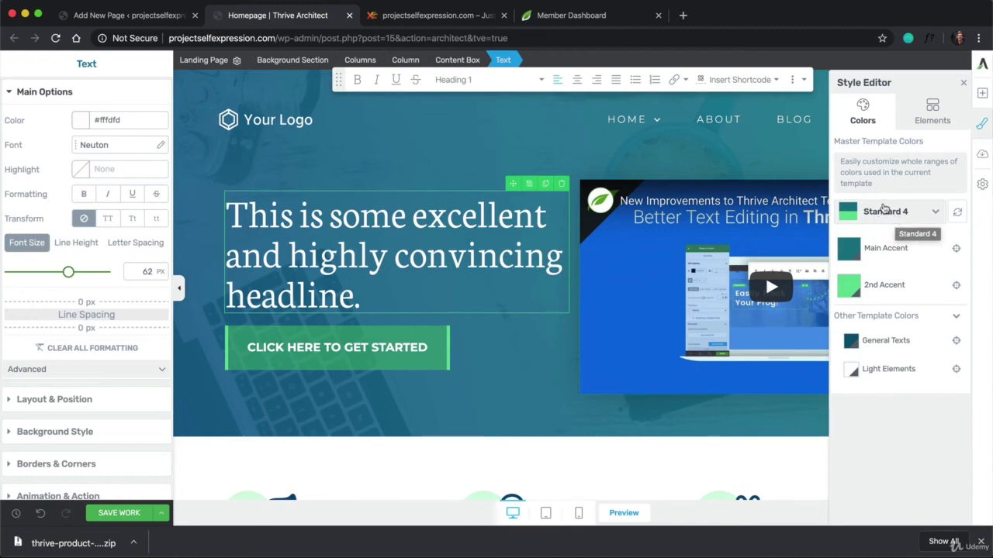
Check the main accent colour, keep the Standard 4 palette, and close the Style Editor.
scroll(491, 213, down, 15)
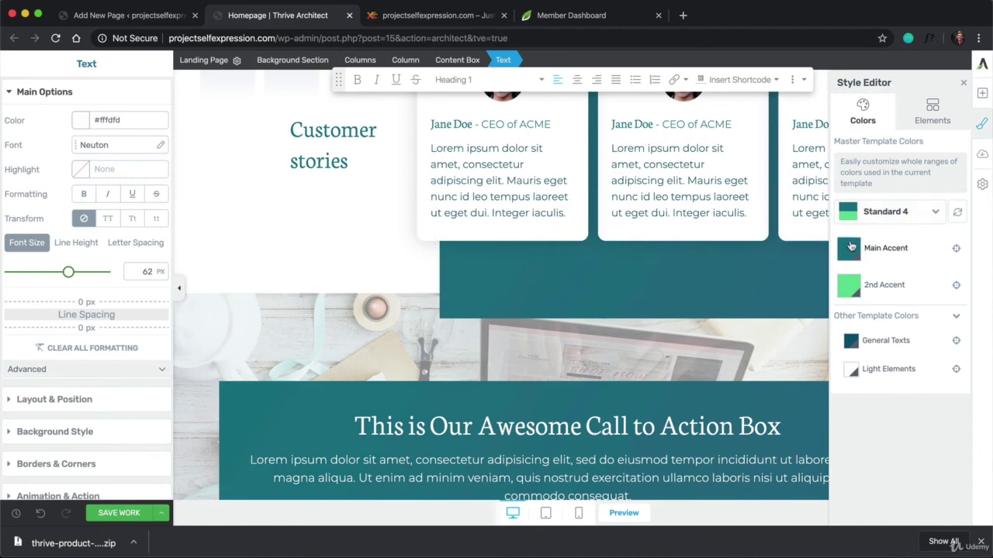
click(851, 245)
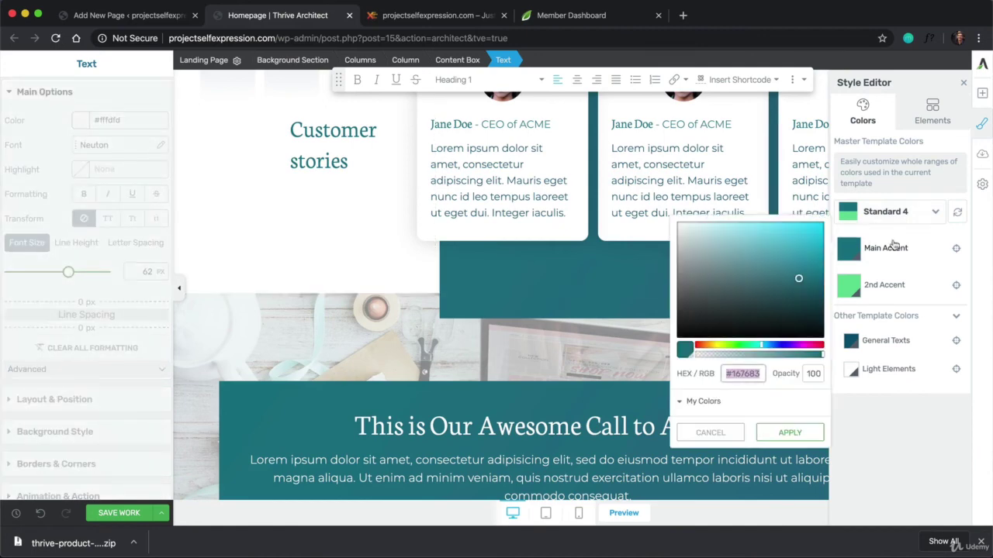
click(710, 432)
scroll(566, 240, up, 1)
scroll(567, 243, up, 10)
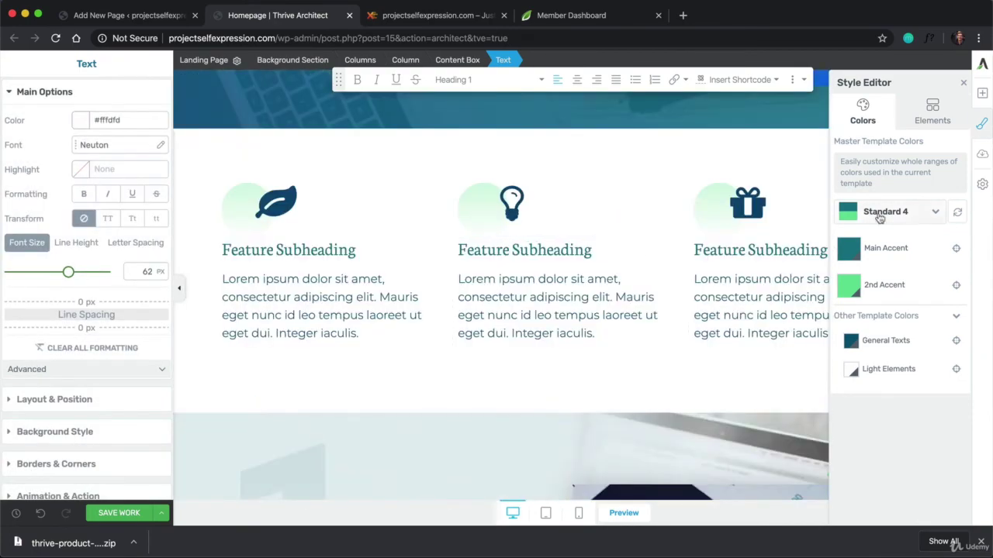
click(880, 218)
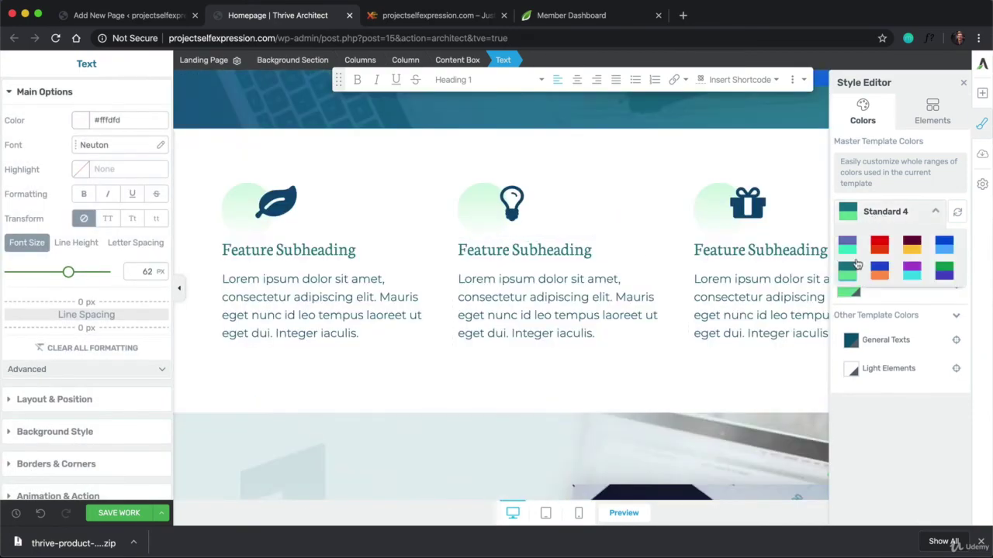
click(906, 222)
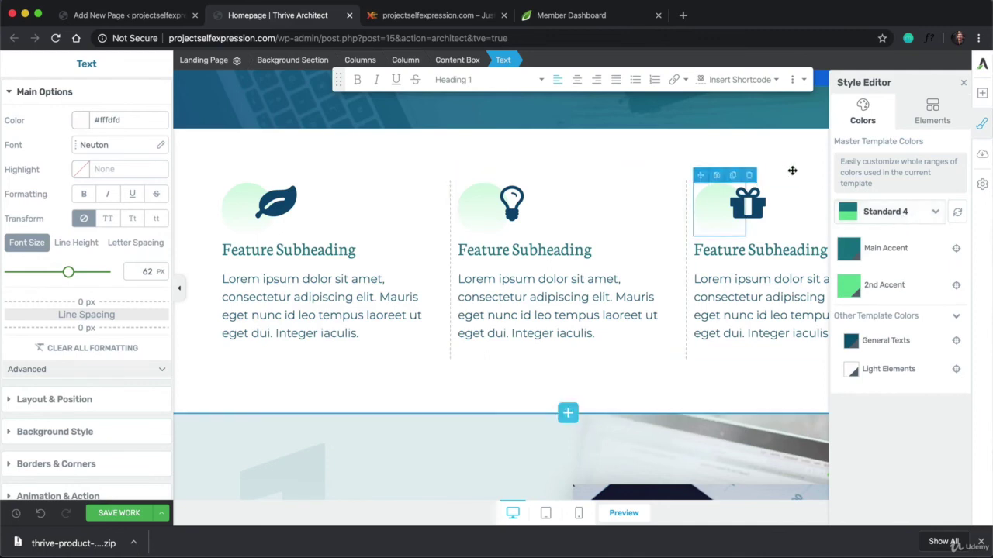
click(963, 82)
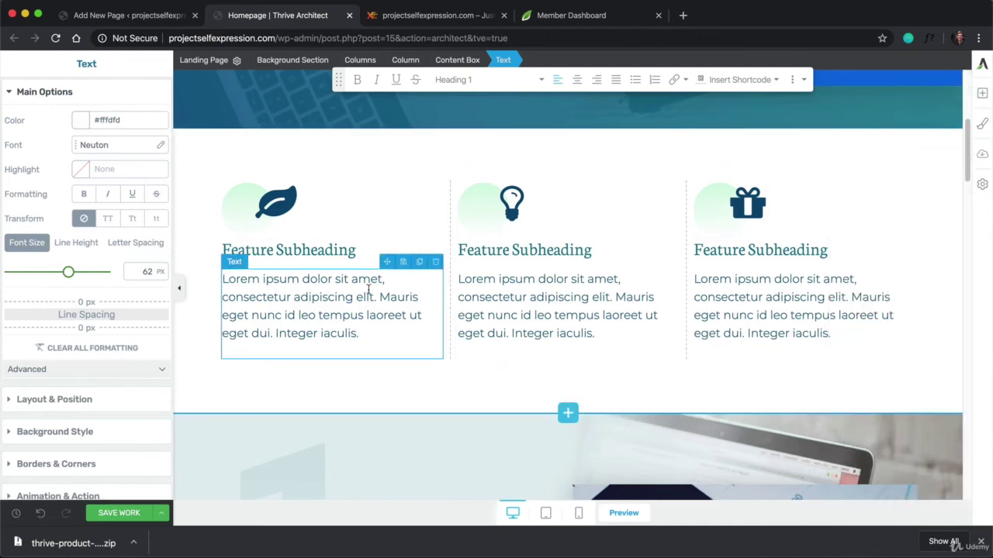
Save the homepage design with Save and Exit and scroll through the live teal page.
click(122, 514)
click(156, 513)
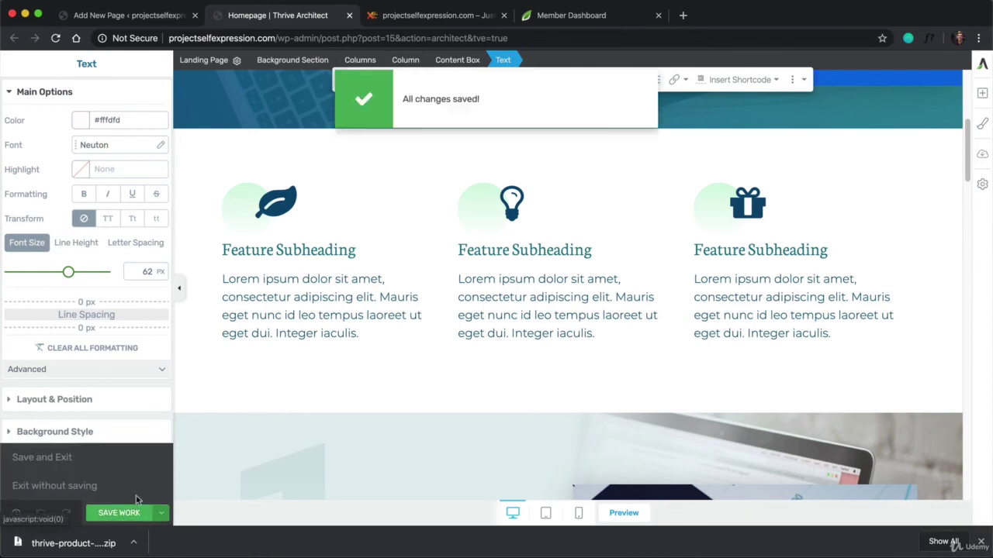
click(53, 464)
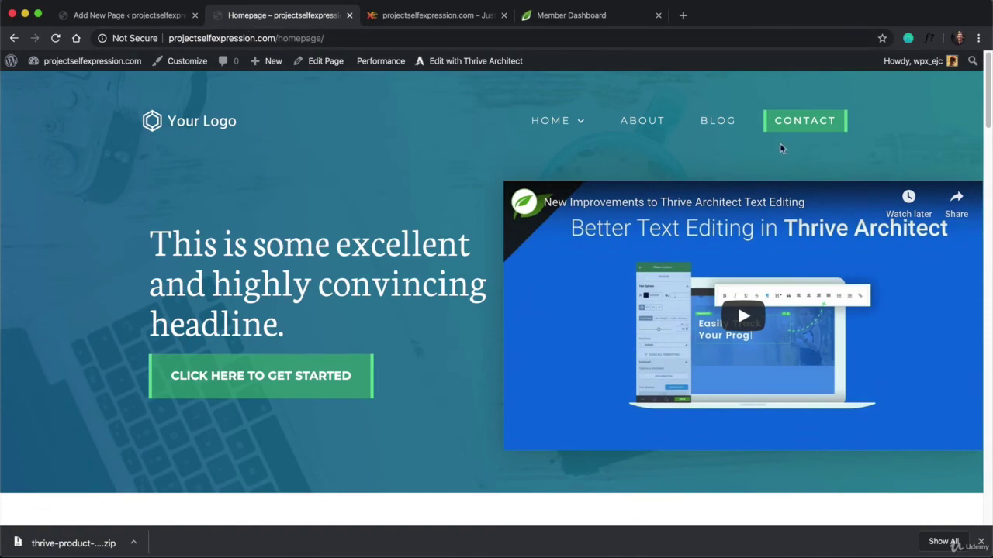
scroll(745, 155, down, 3)
scroll(465, 199, down, 15)
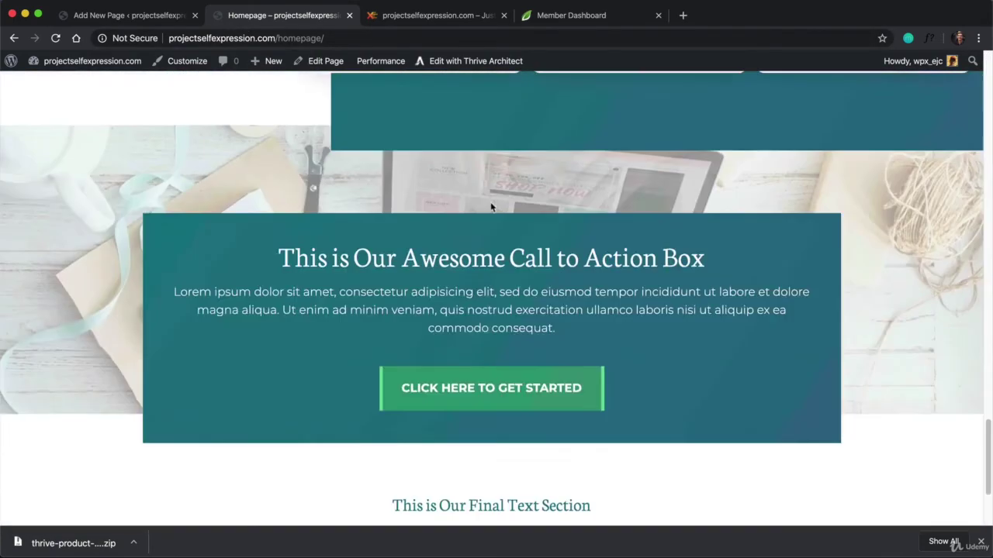
scroll(499, 279, up, 20)
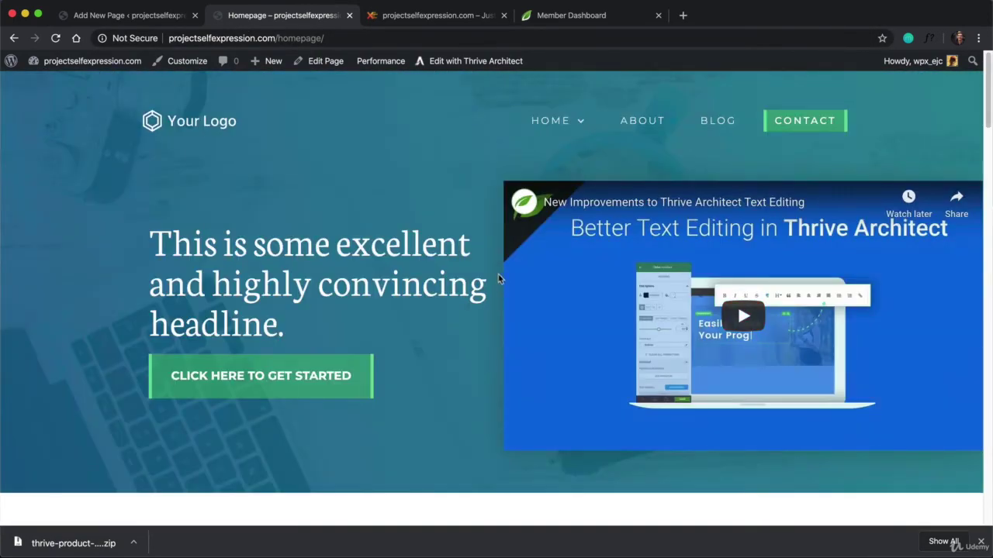
Examine the live page's /homepage/ address, then bring up the site's front page showing Hello world!
click(280, 38)
click(280, 38)
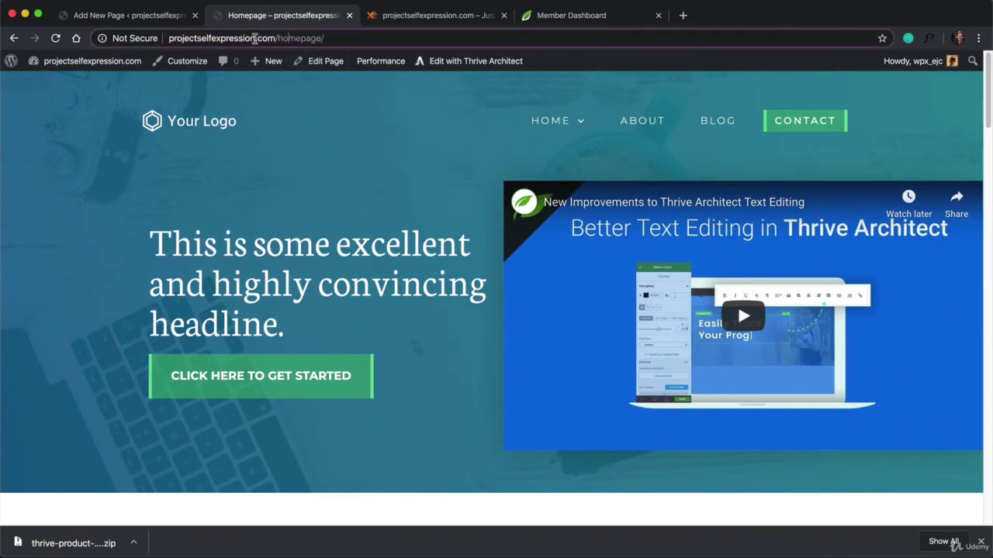
drag(169, 38, 331, 36)
click(280, 38)
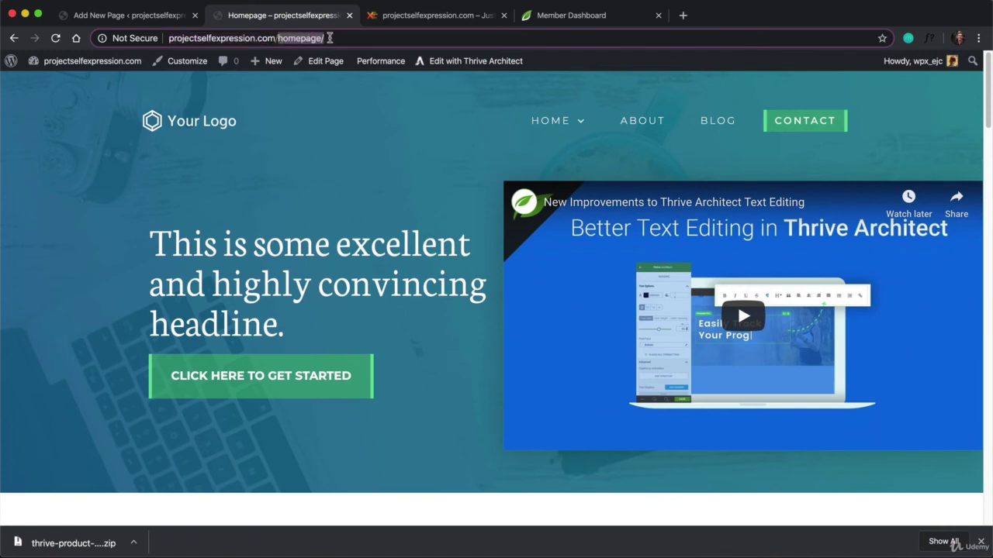
click(329, 38)
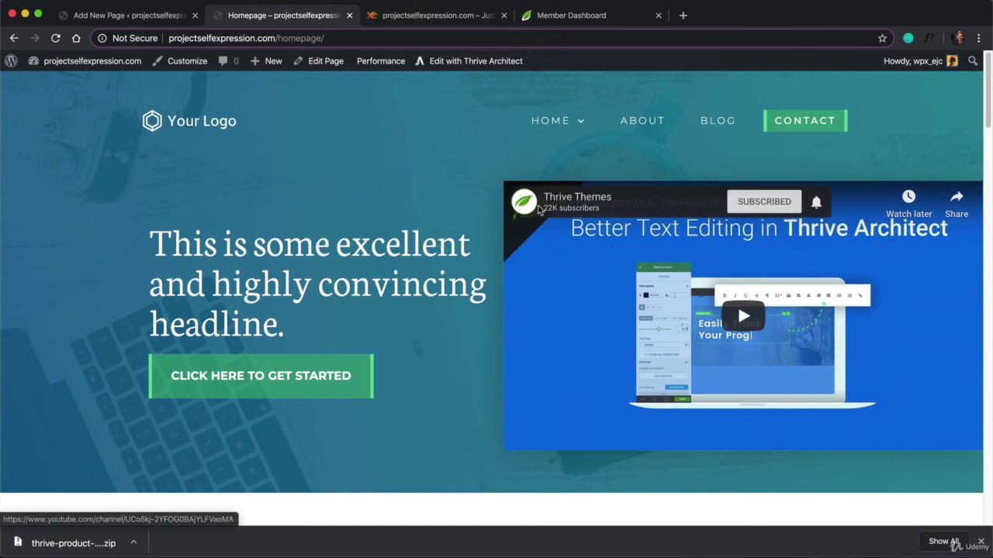
drag(275, 38, 170, 41)
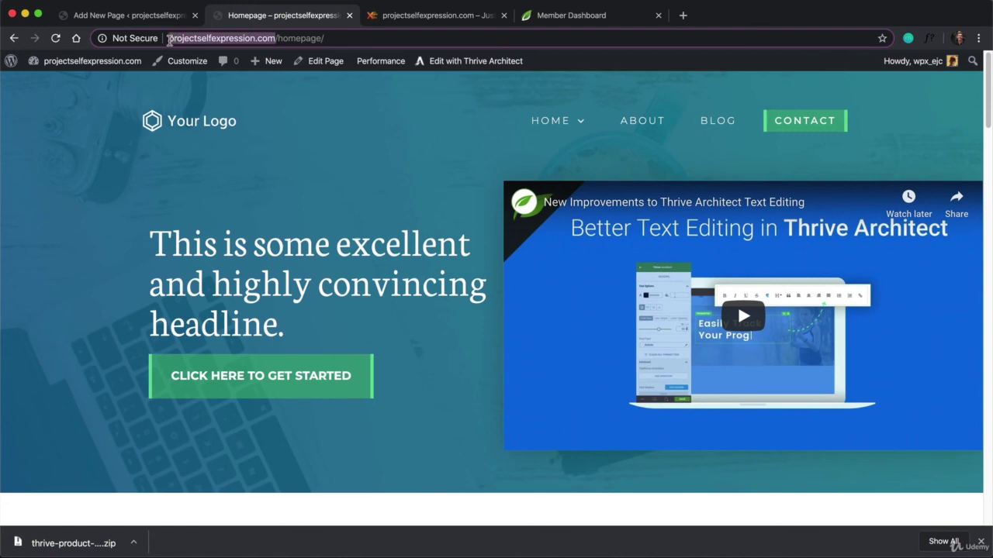
click(404, 17)
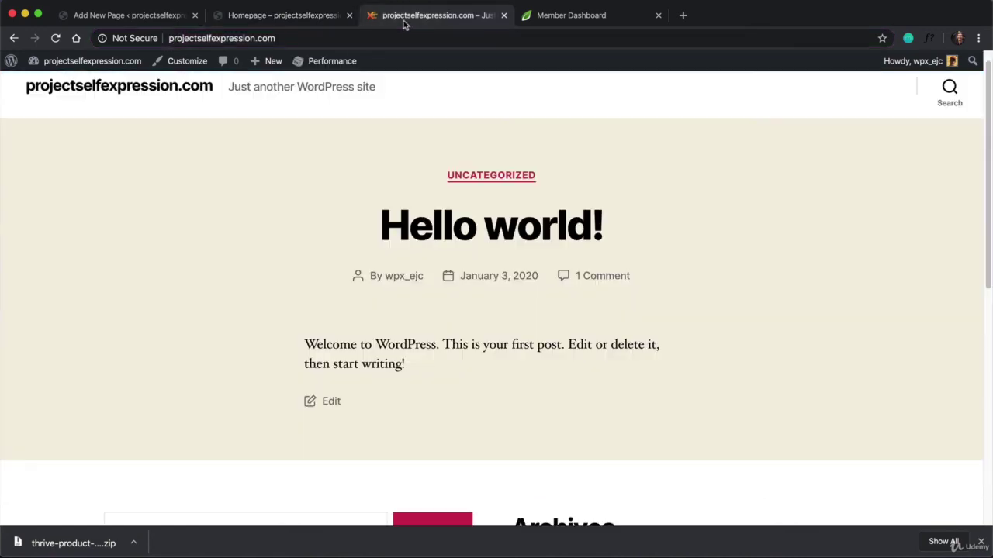
In Settings > Reading, make Homepage the static front page, save, and return to the front page.
click(253, 14)
click(165, 18)
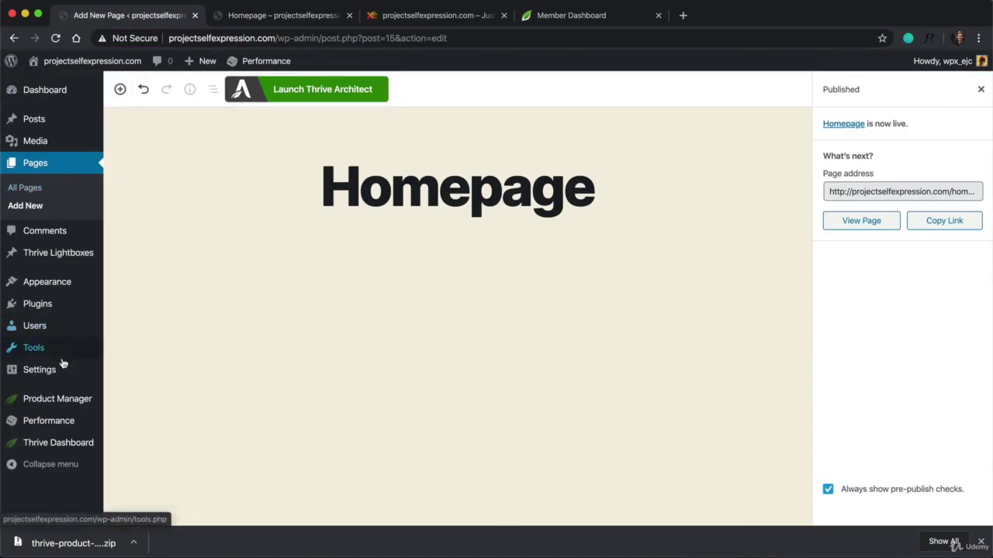
mouse_move(57, 368)
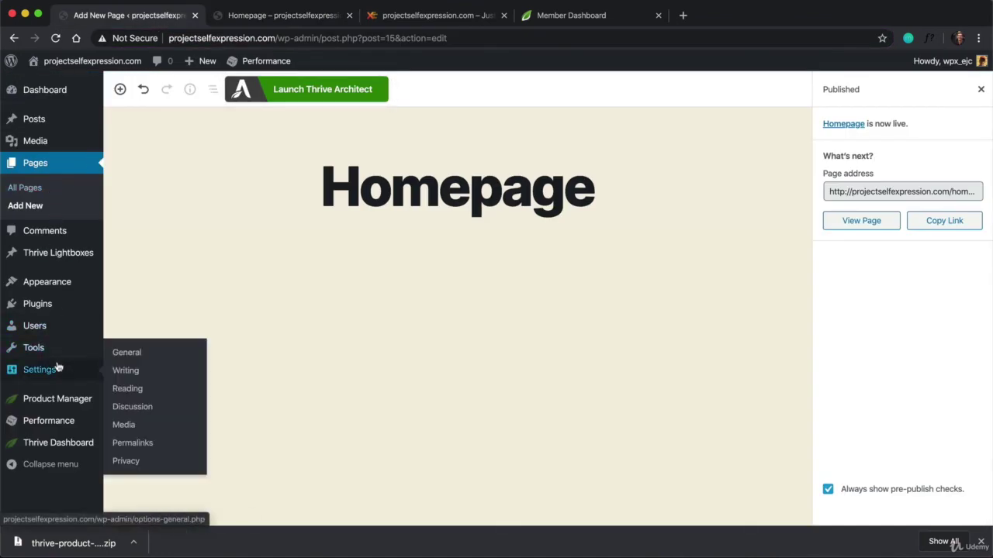
click(128, 388)
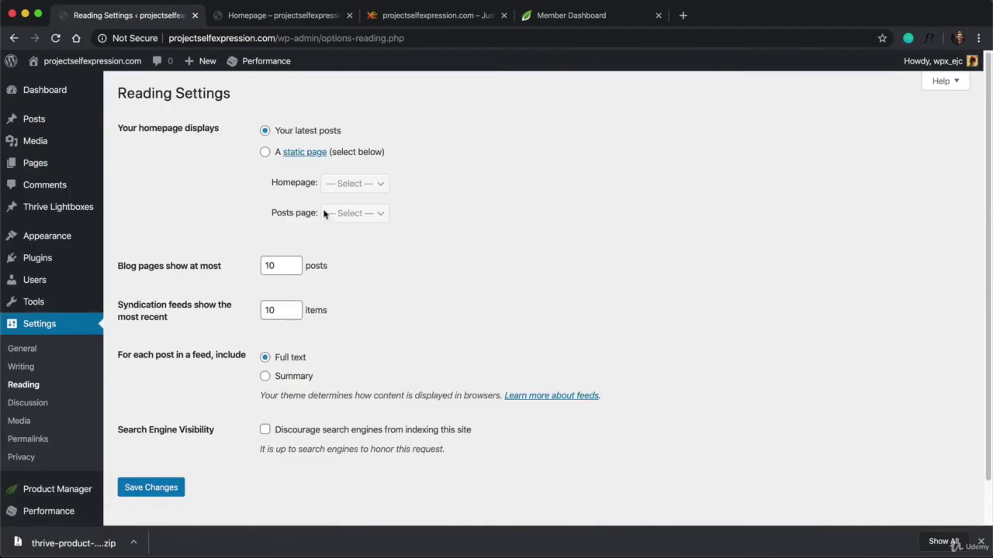
drag(117, 129, 237, 130)
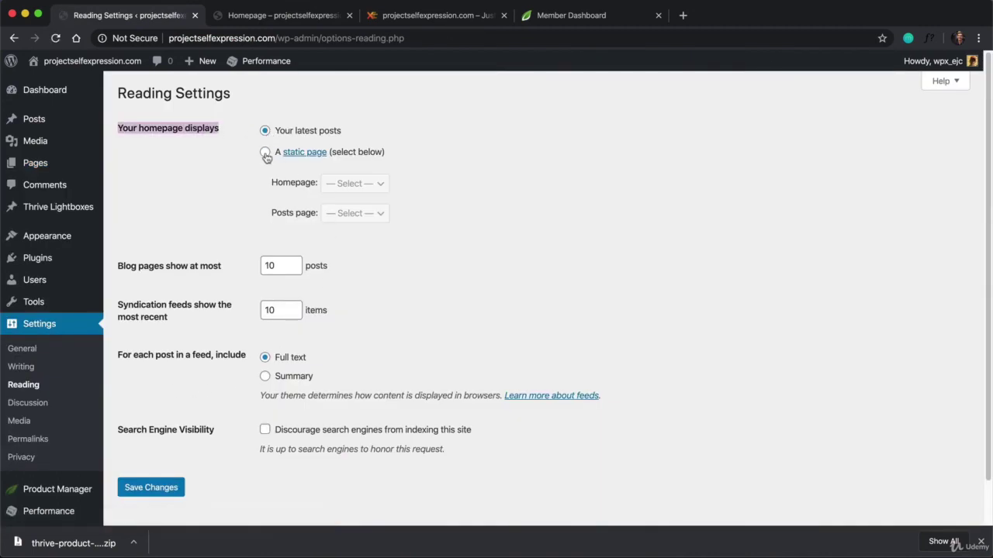
click(265, 152)
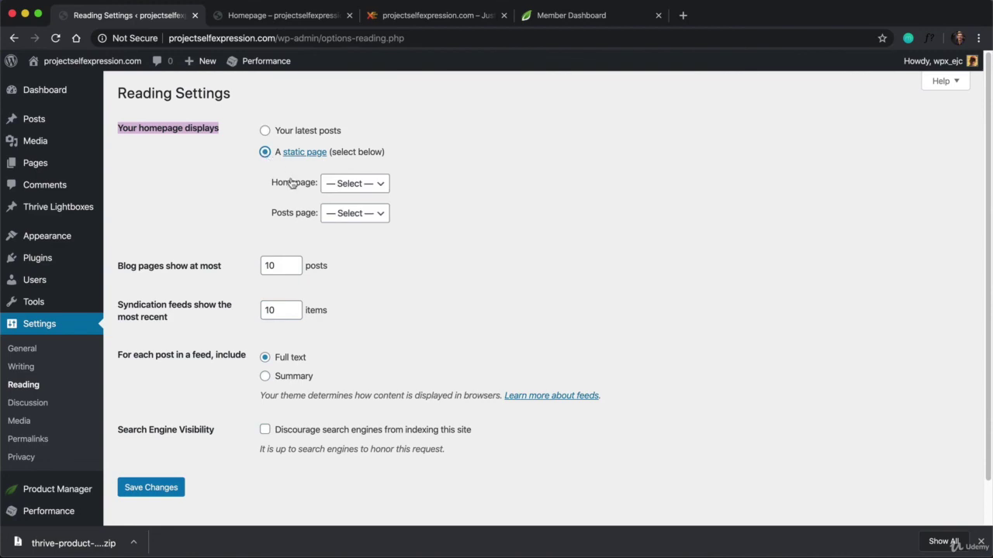
click(380, 187)
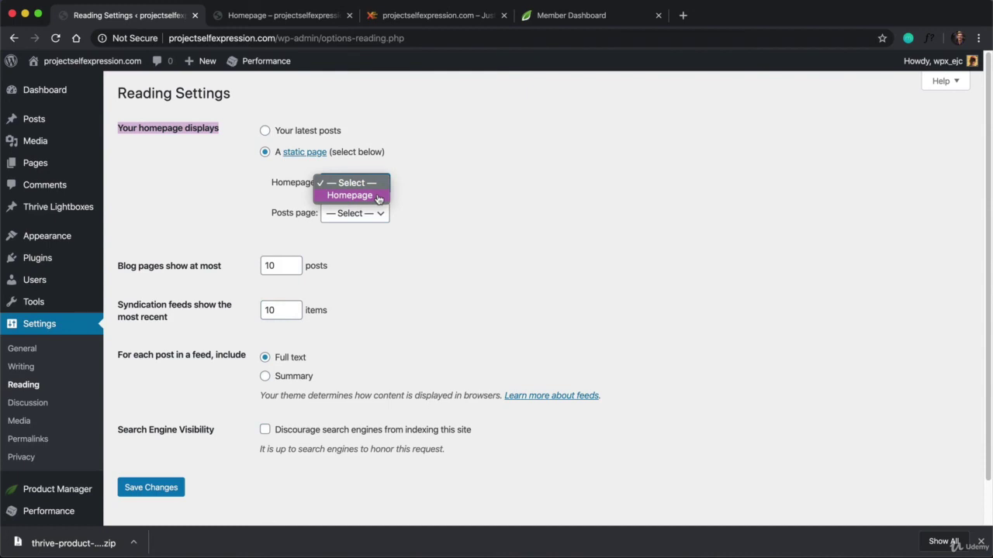
click(378, 197)
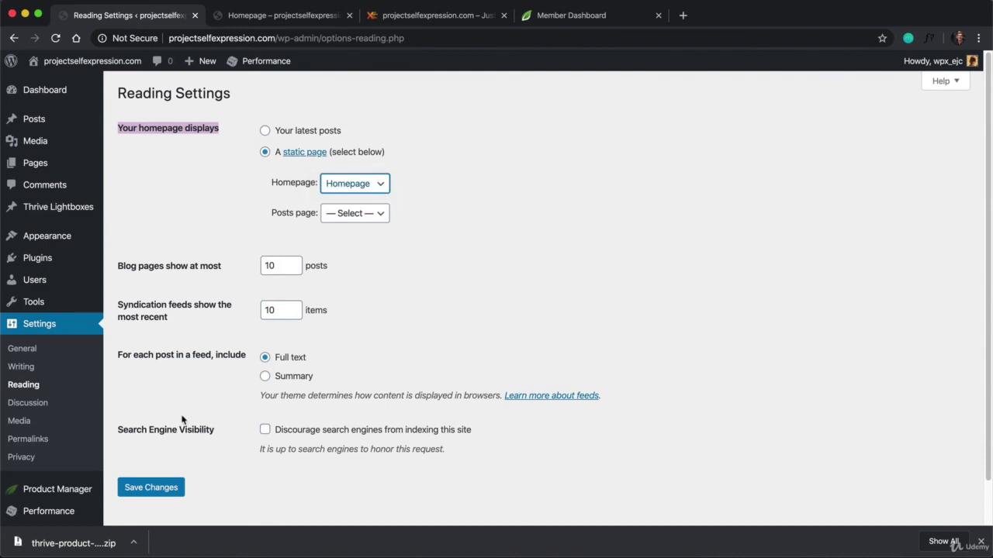
click(136, 489)
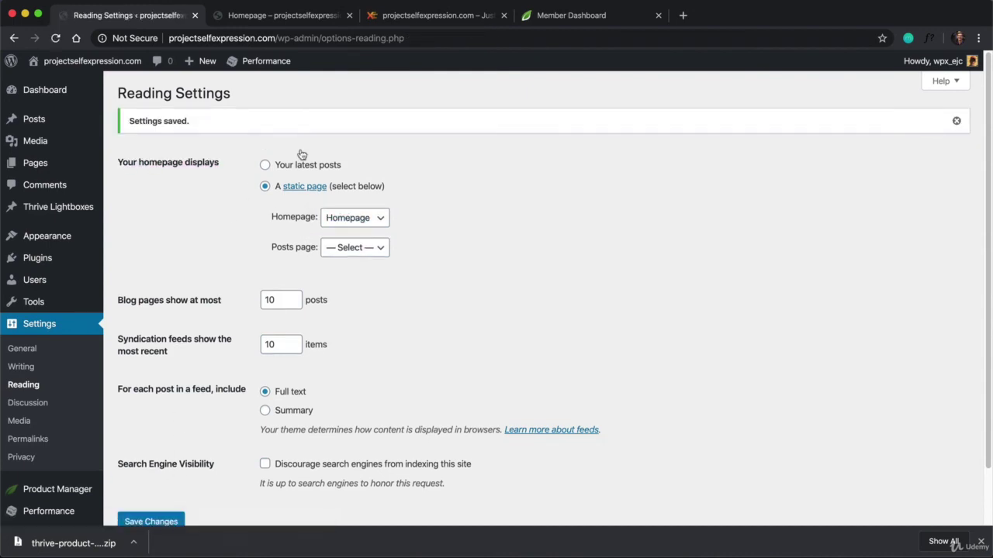
click(371, 16)
click(373, 43)
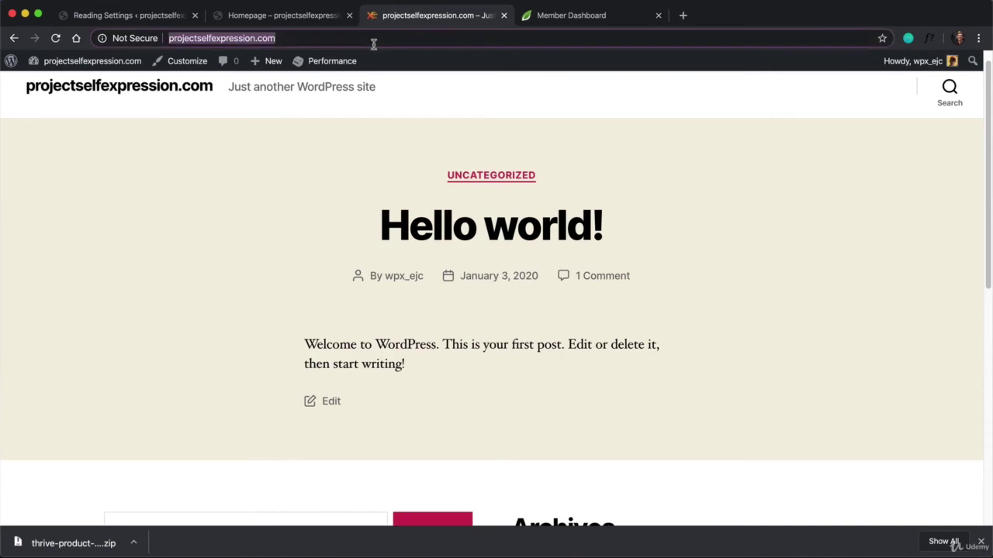
Reload projectselfexpression.com and scroll through the teal Thrive homepage now shown at the root.
key(Return)
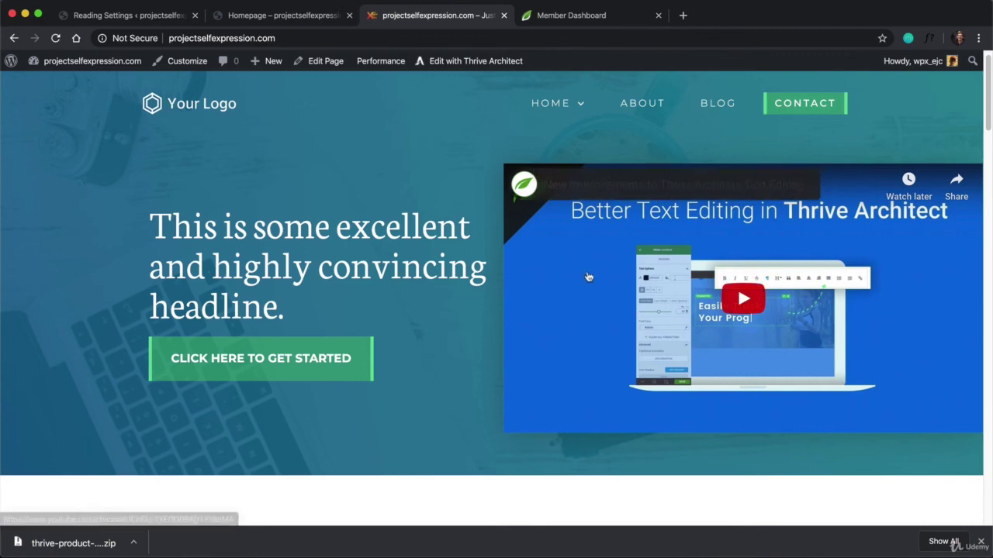
scroll(587, 277, down, 5)
scroll(611, 344, down, 3)
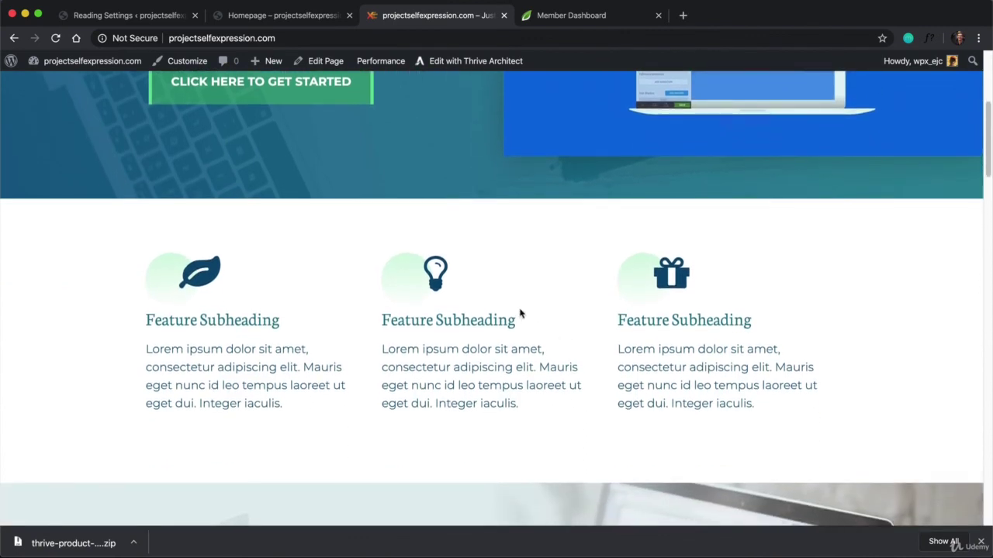
scroll(520, 313, up, 5)
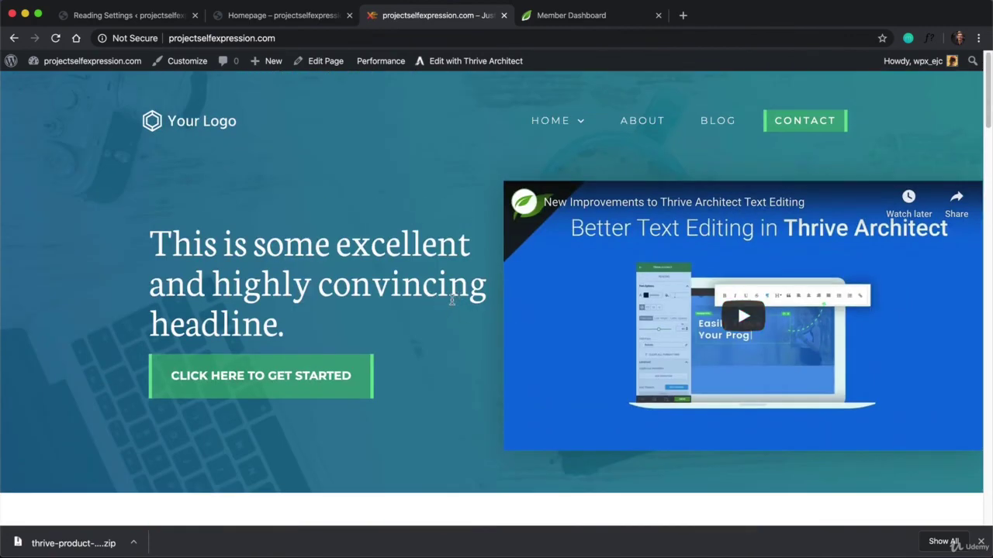